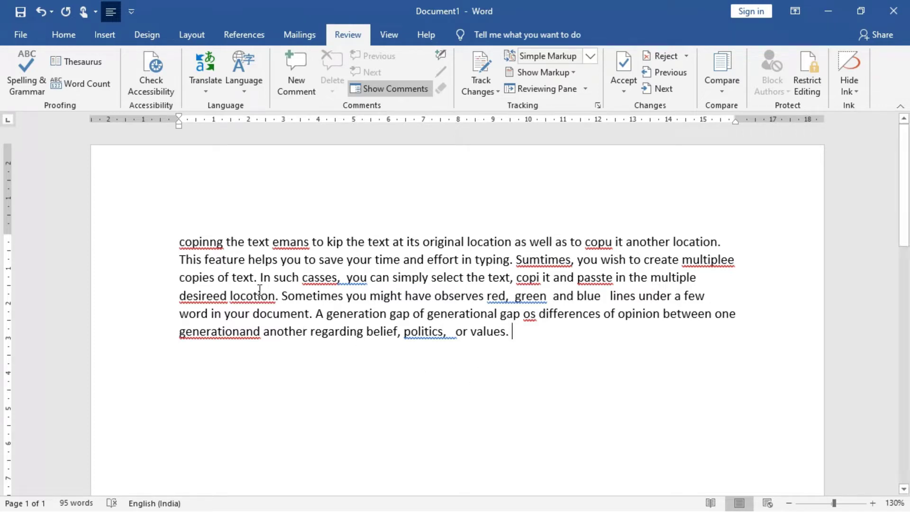
left_click(181, 243)
left_click(208, 242)
right_click(207, 243)
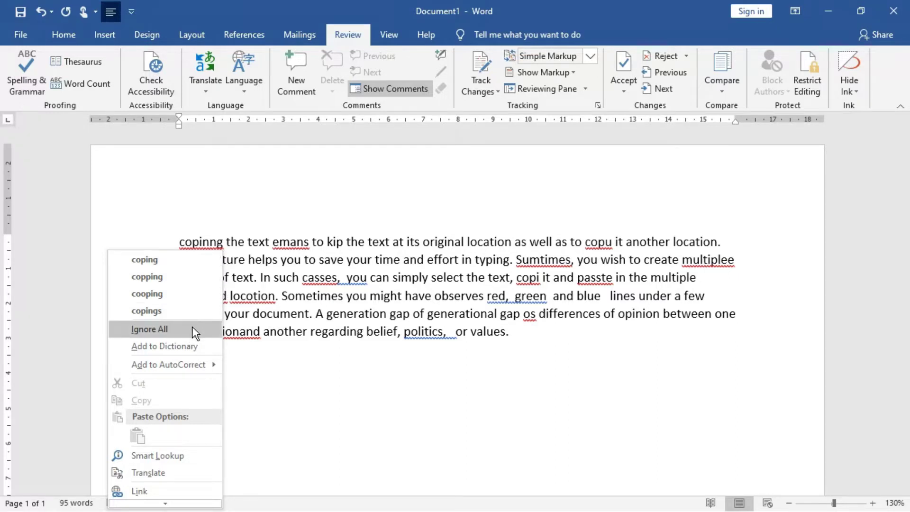
left_click(218, 220)
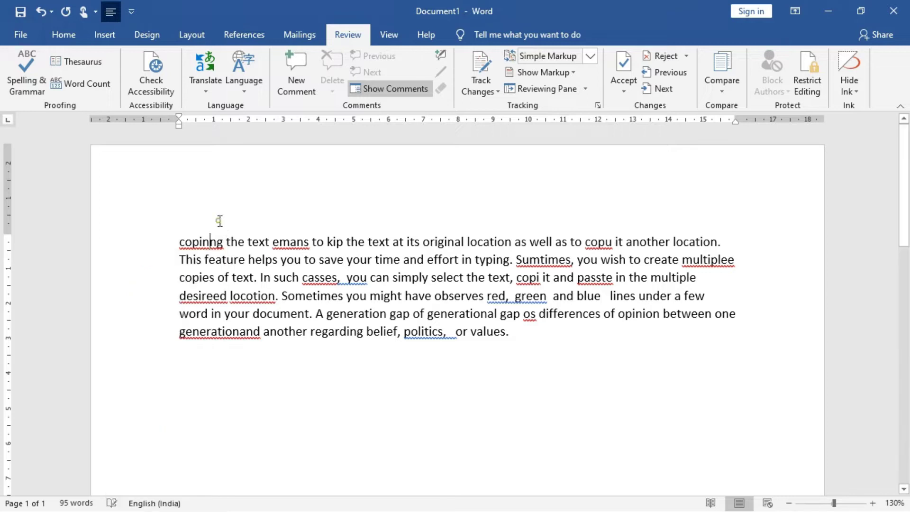
Replace the misspelled word "copinng" at the start of the paragraph with "Copying".
left_click(210, 242)
key("BackSpace")
key("BackSpace")
key("BackSpace")
key("BackSpace")
key("BackSpace")
key("BackSpace")
key("BackSpace")
type("Copyi")
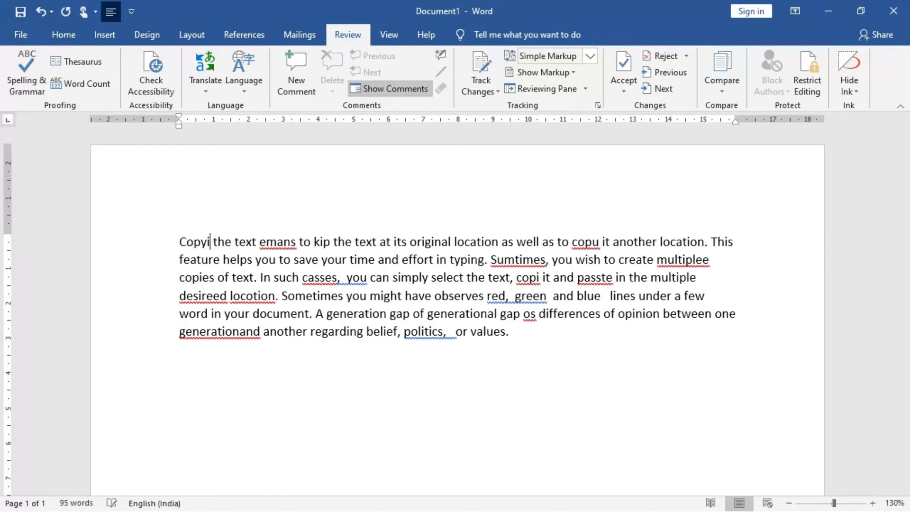
type("ng")
Correct the misspelled word "emans" in the first line using the suggestion "means".
left_click(289, 242)
right_click(289, 246)
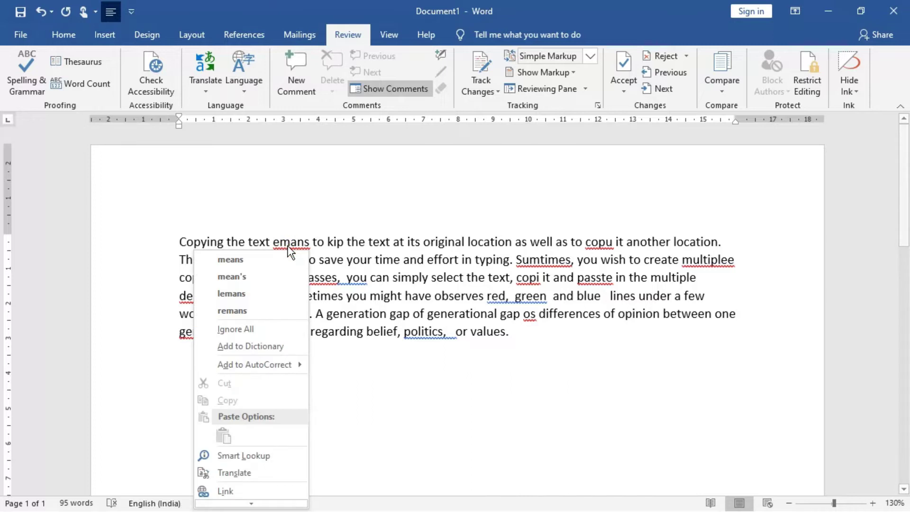
left_click(251, 260)
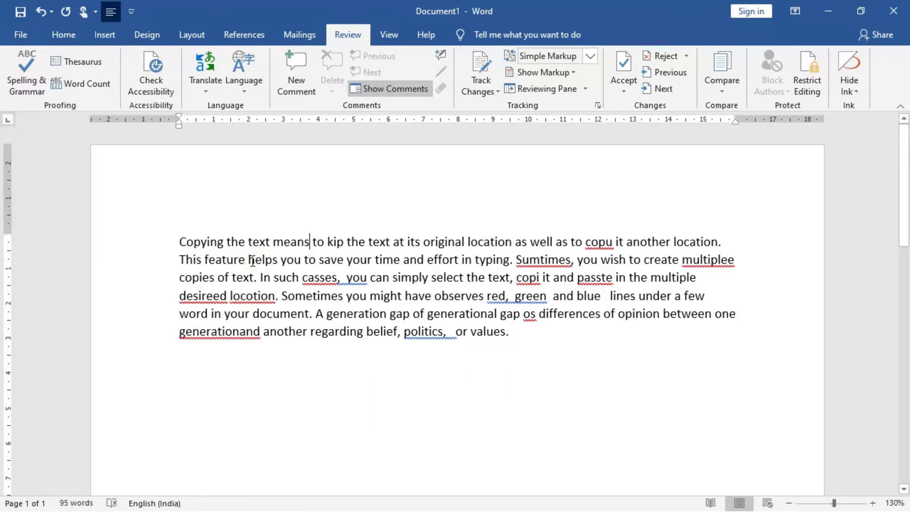
Run the spelling and grammar check from the start of the paragraph and change "copu" to "copy".
left_click(184, 237)
left_click(175, 239)
left_click(59, 36)
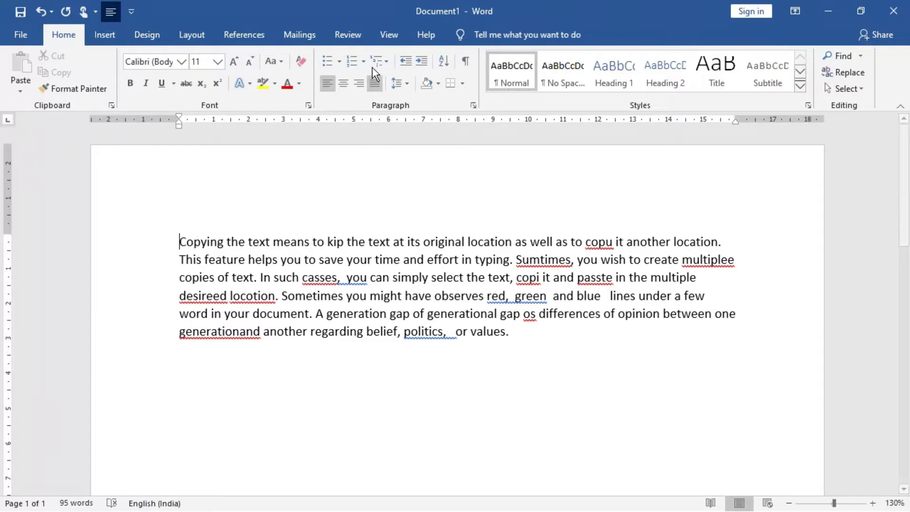
left_click(354, 34)
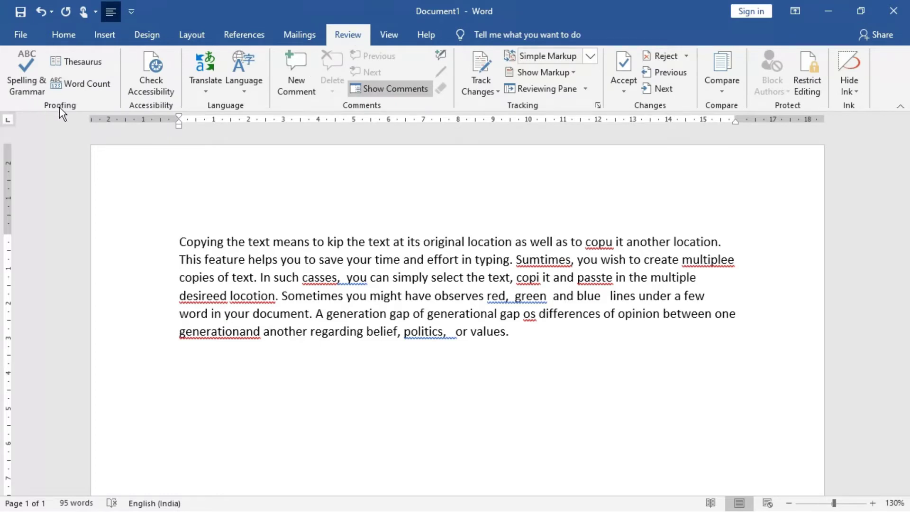
left_click(31, 72)
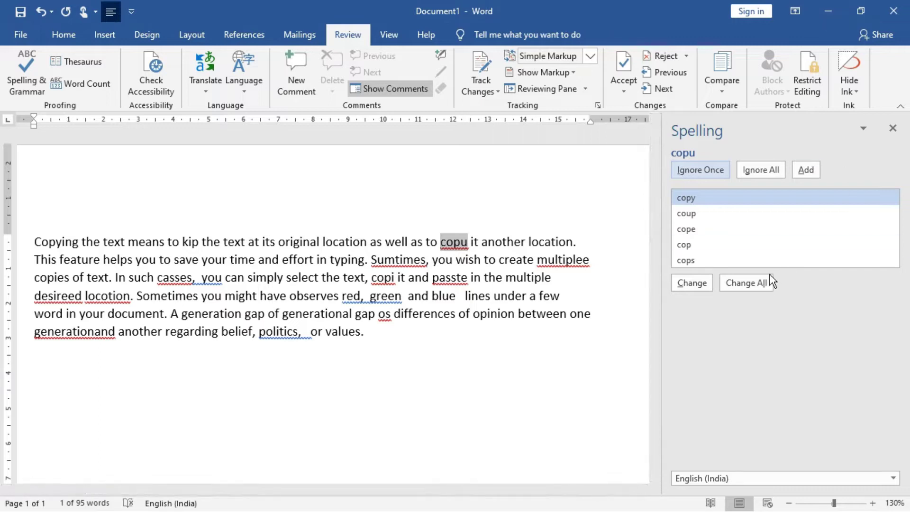
left_click(687, 199)
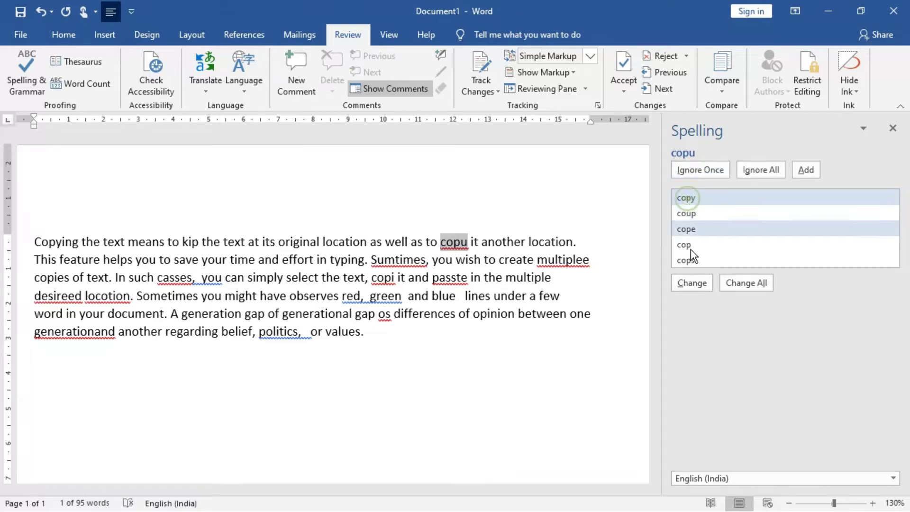
left_click(690, 283)
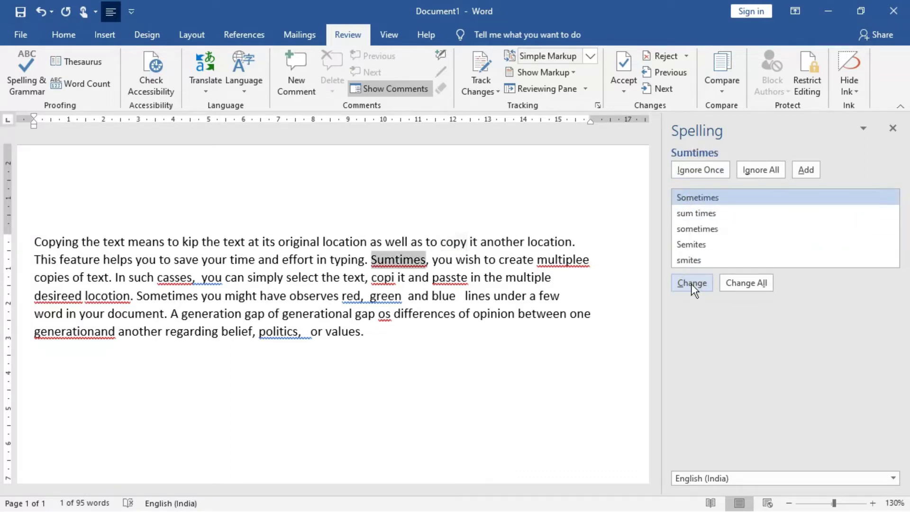
Change "Sumtimes" to "Sometimes" and "multiplee" to "multiple" in the spelling check.
left_click(695, 203)
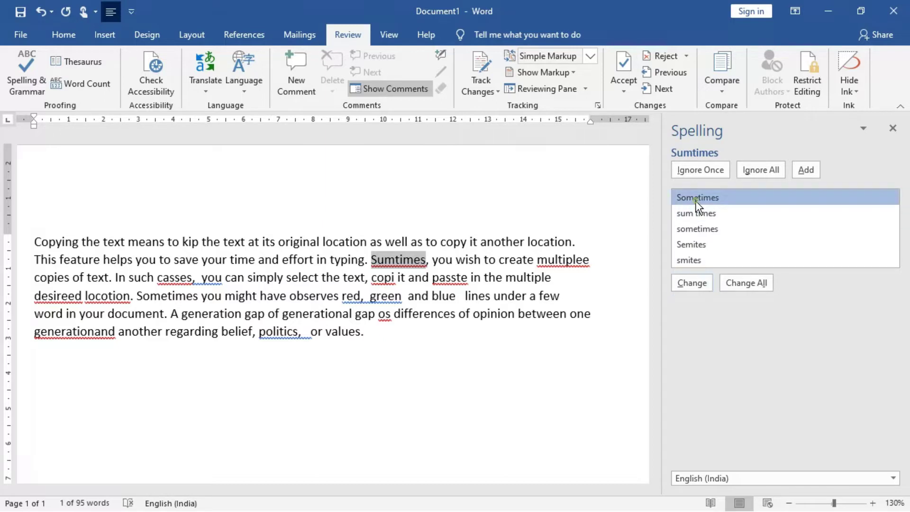
left_click(705, 283)
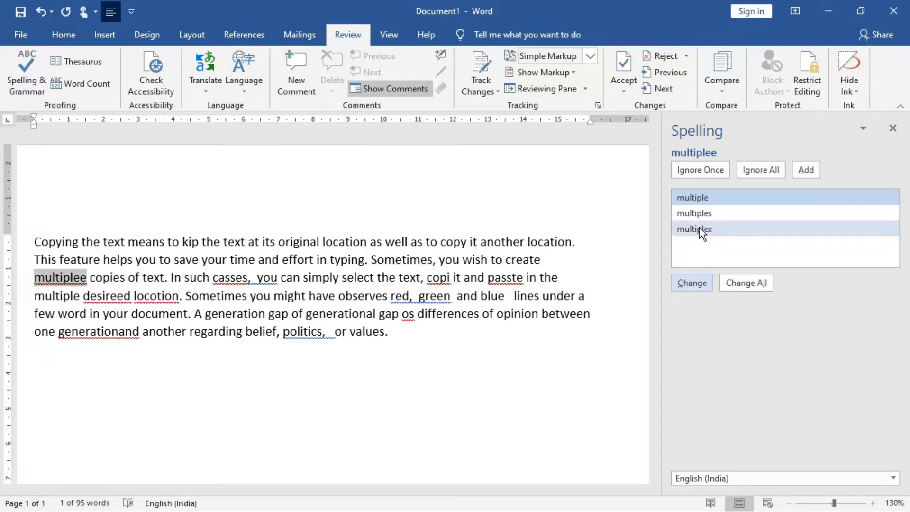
left_click(692, 199)
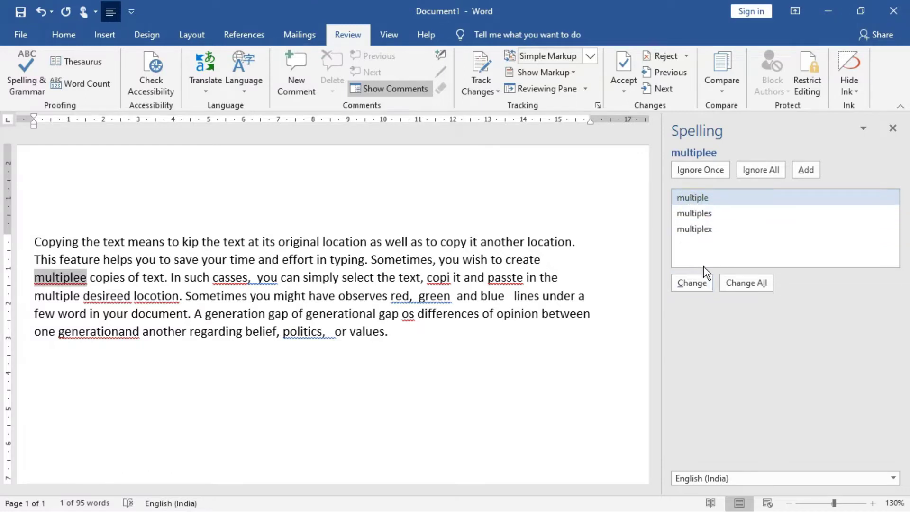
left_click(698, 280)
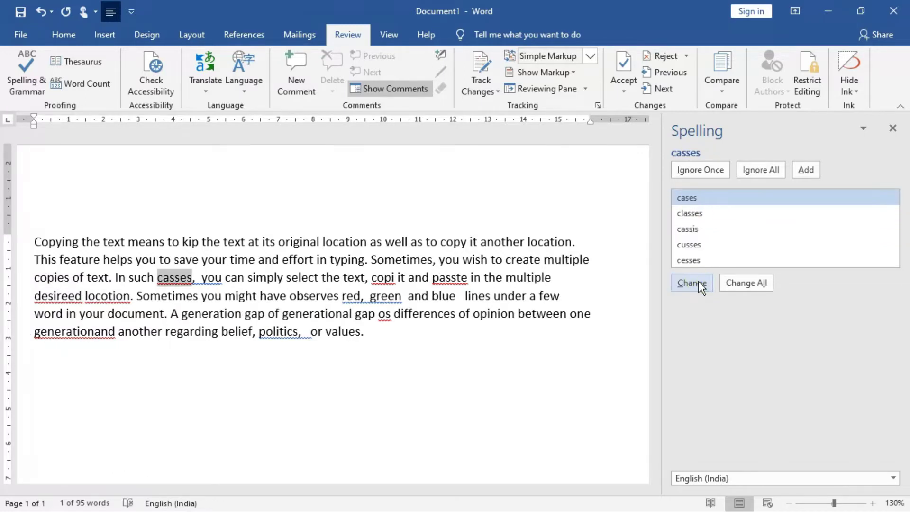
Correct "casses", "copi", "passte", "desireed" and "locotion" to the suggested "cases", "copy", "paste", "desired" and "location".
left_click(698, 280)
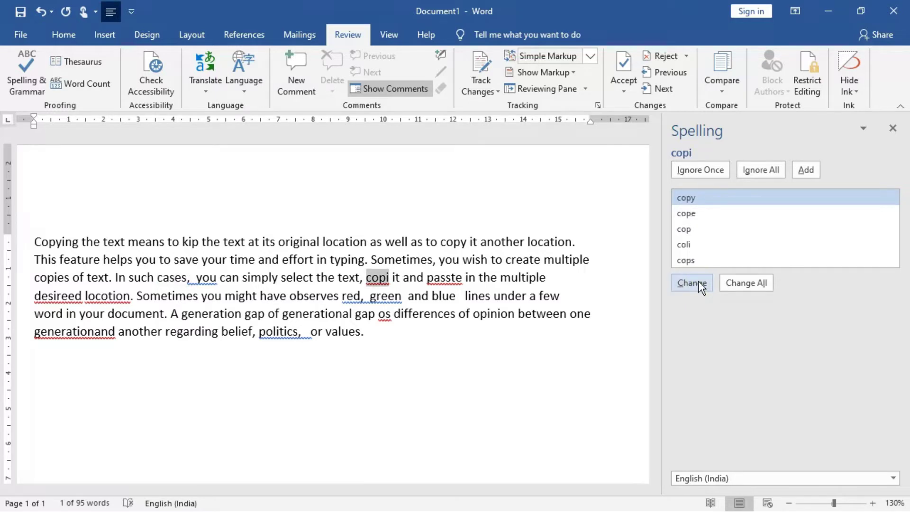
left_click(698, 281)
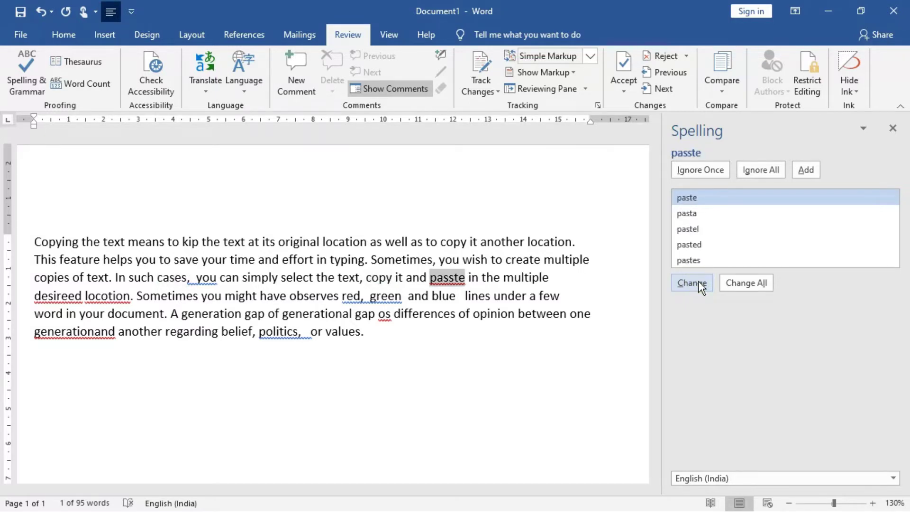
left_click(698, 280)
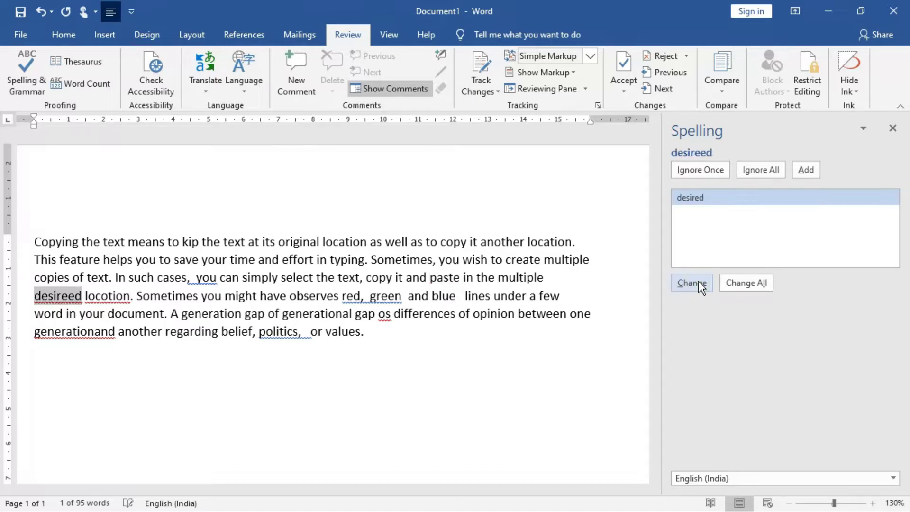
left_click(697, 280)
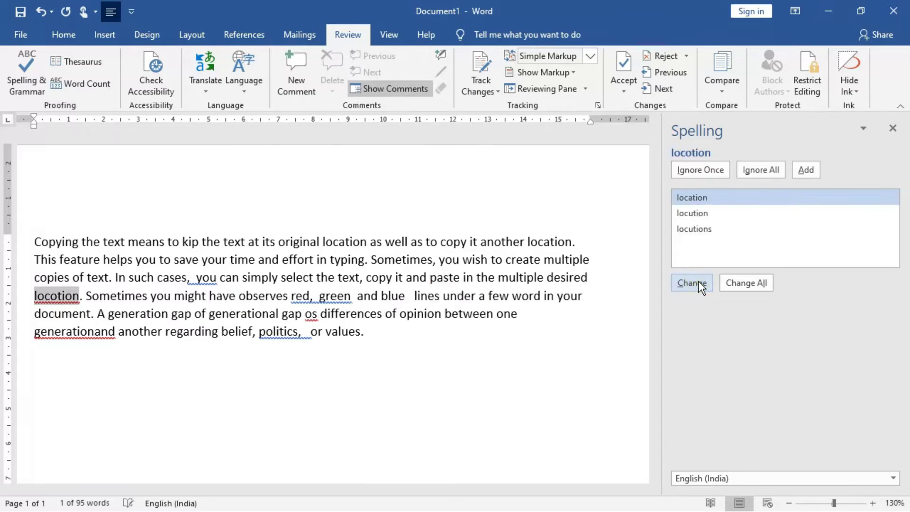
left_click(697, 280)
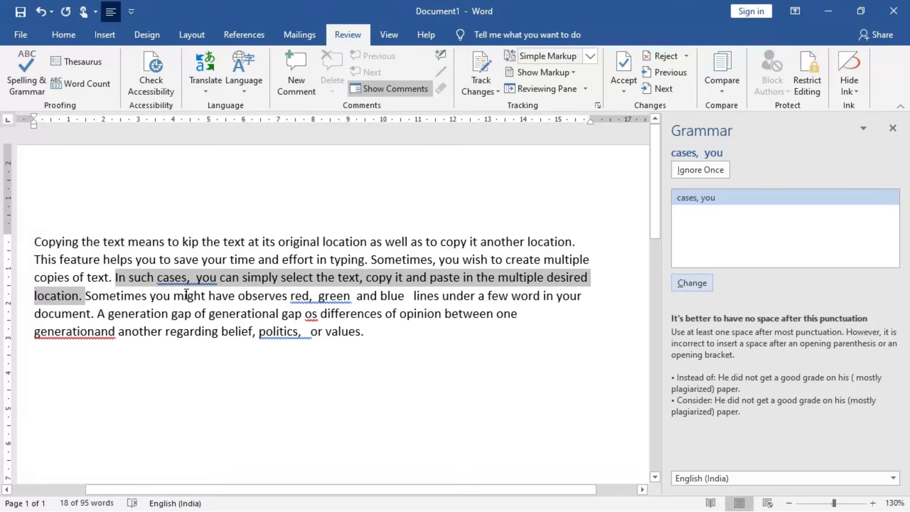
Accept the grammar suggestions "cases, you", "red, green", "green and", "observed" and "words".
left_click(692, 282)
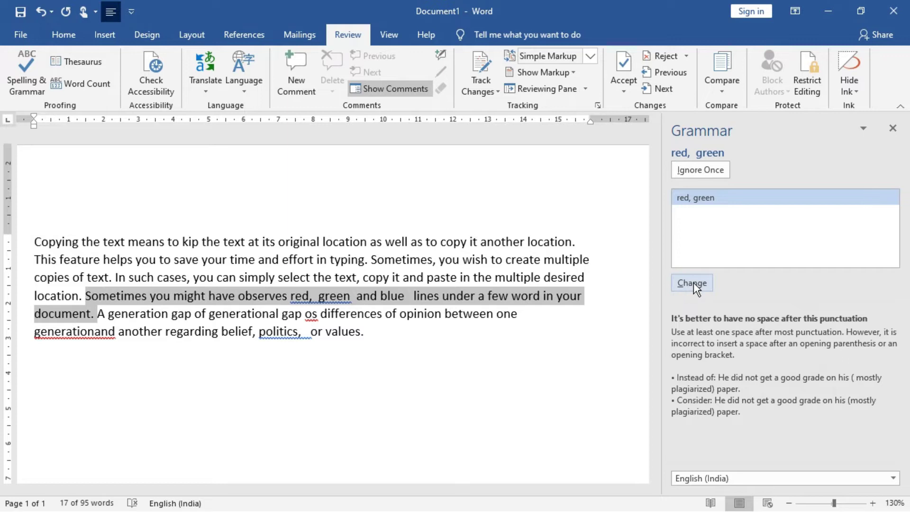
left_click(692, 283)
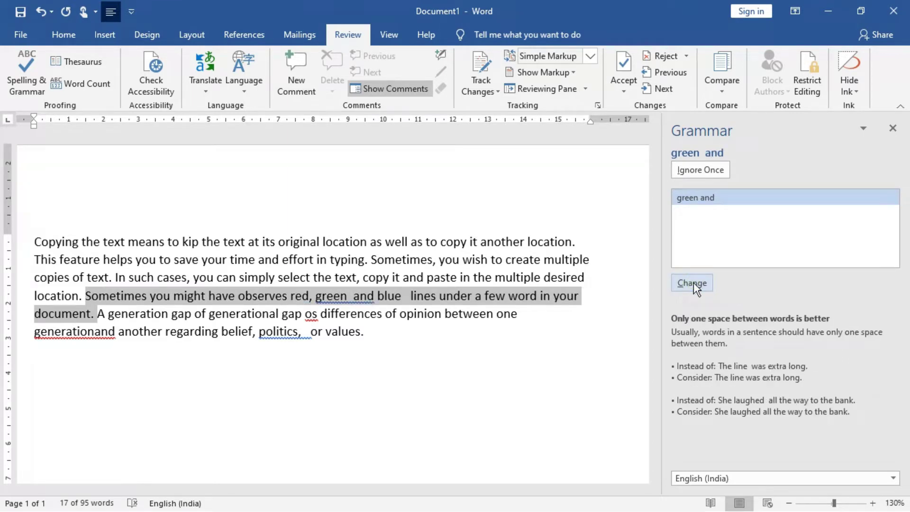
left_click(692, 282)
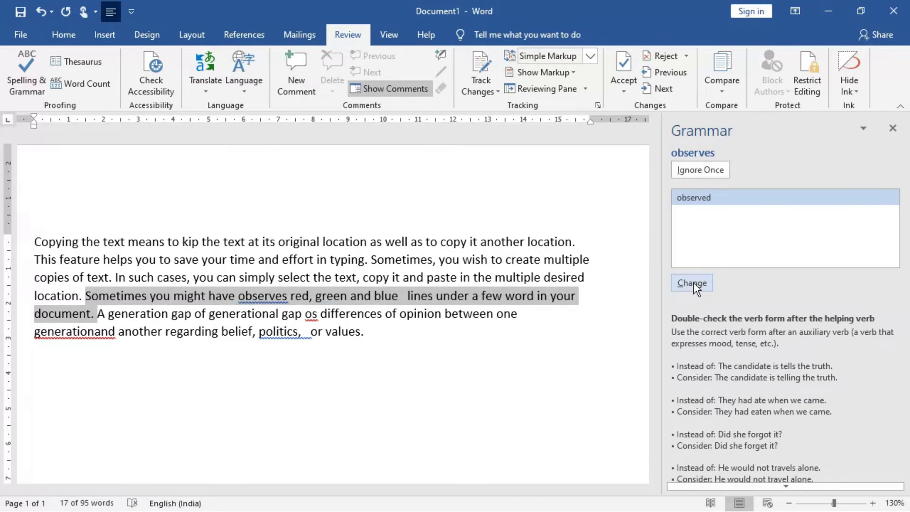
left_click(693, 283)
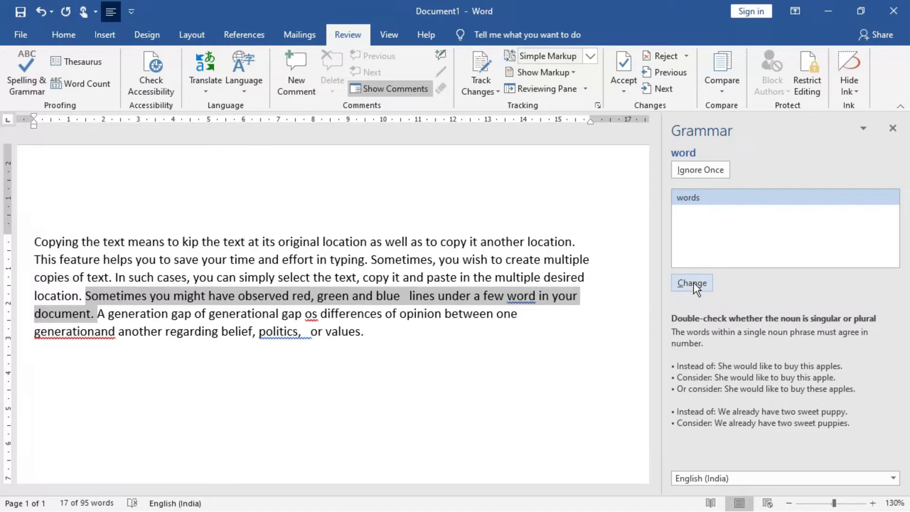
left_click(693, 282)
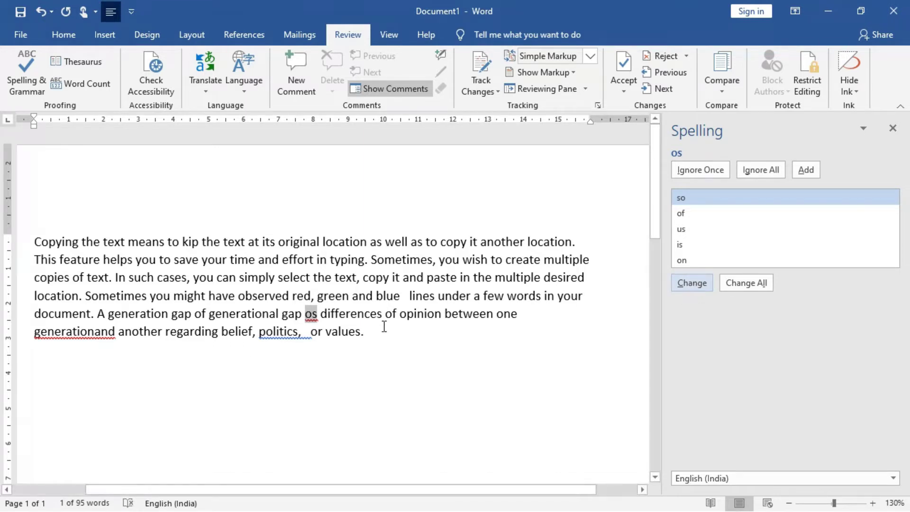
Delete the redundant phrase "of generational gap" in front of "os" in the last sentence.
left_click(304, 314)
key("BackSpace")
key("BackSpace")
key("BackSpace")
key("BackSpace")
key("BackSpace")
key("BackSpace")
key("BackSpace")
key("BackSpace")
key("BackSpace")
key("BackSpace")
key("BackSpace")
key("BackSpace")
key("BackSpace")
key("BackSpace")
key("BackSpace")
key("BackSpace")
key("BackSpace")
key("BackSpace")
key("BackSpace")
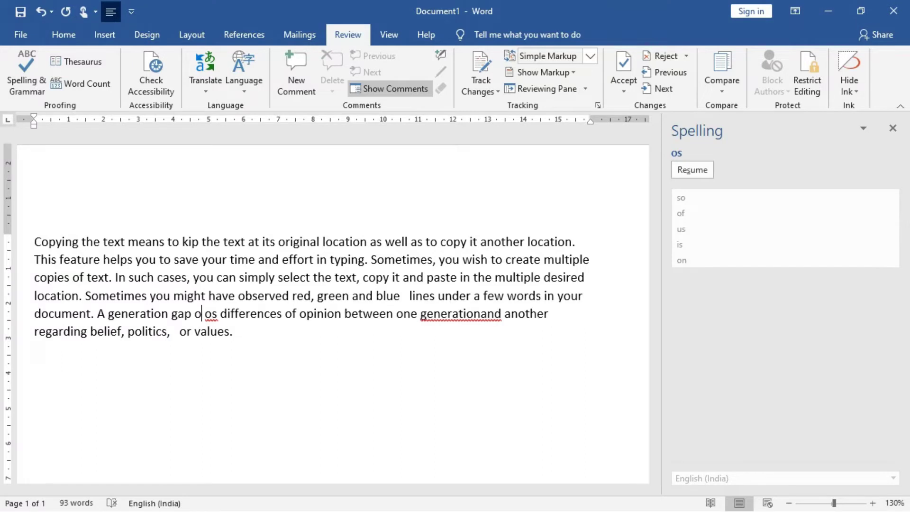
key("BackSpace")
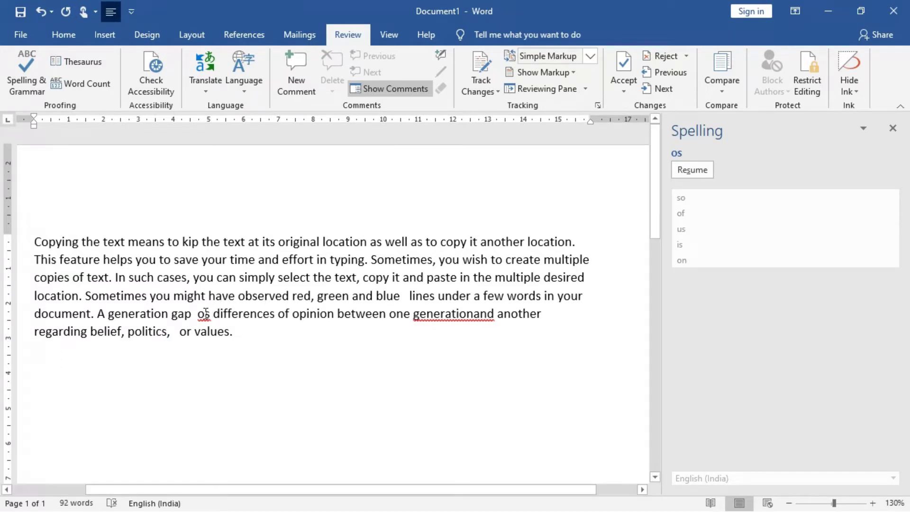
Resume the spelling check and change "os" to the suggestion "is".
left_click(14, 72)
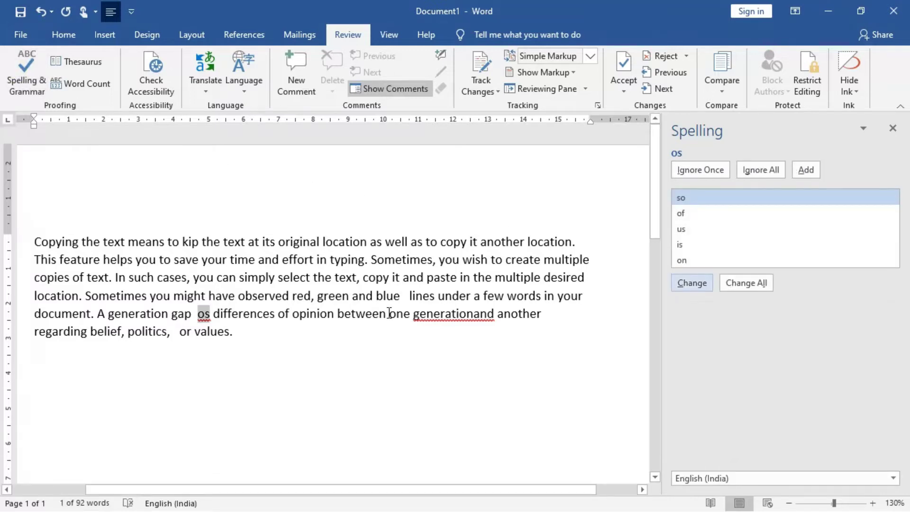
left_click(683, 245)
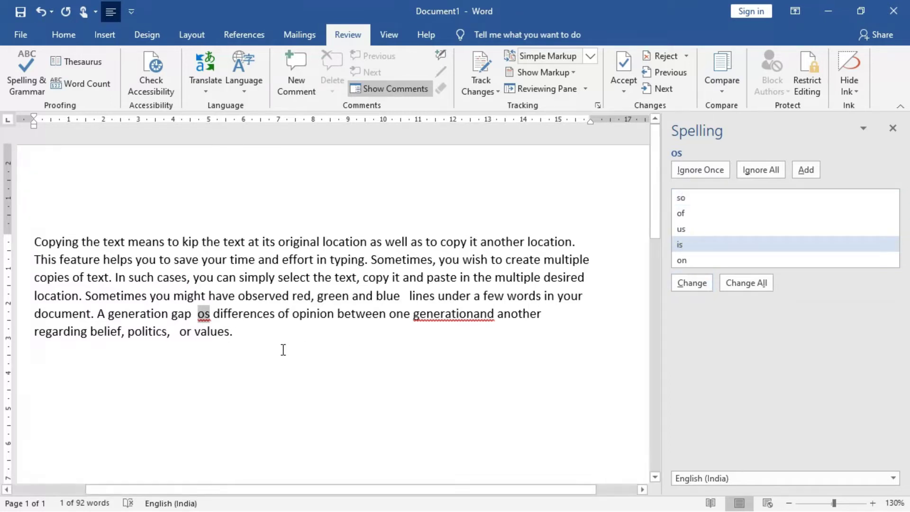
left_click(688, 288)
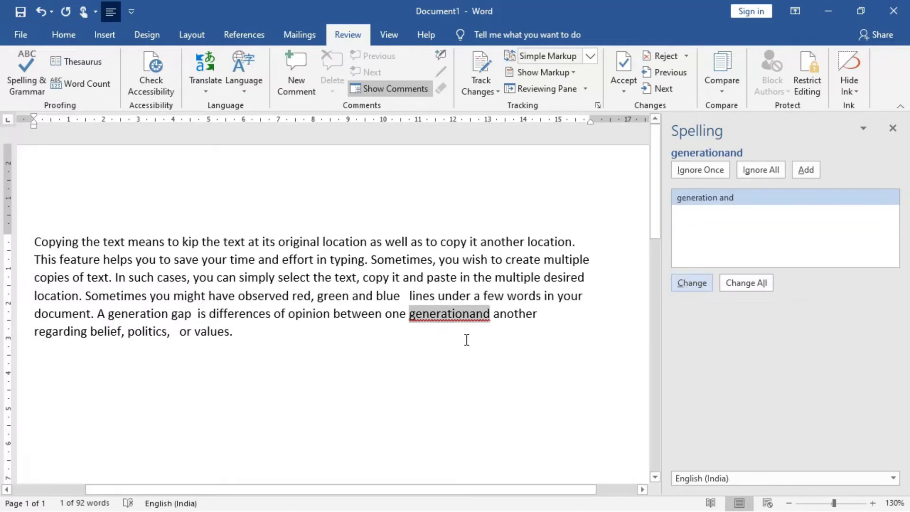
Finish the check by accepting "generation and" and the spacing corrections for "gap is" and "politics,".
left_click(703, 282)
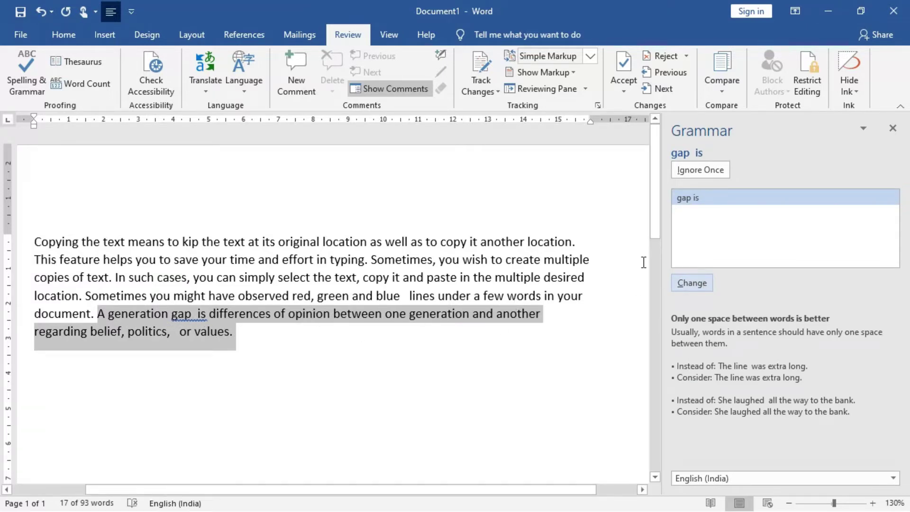
left_click(681, 281)
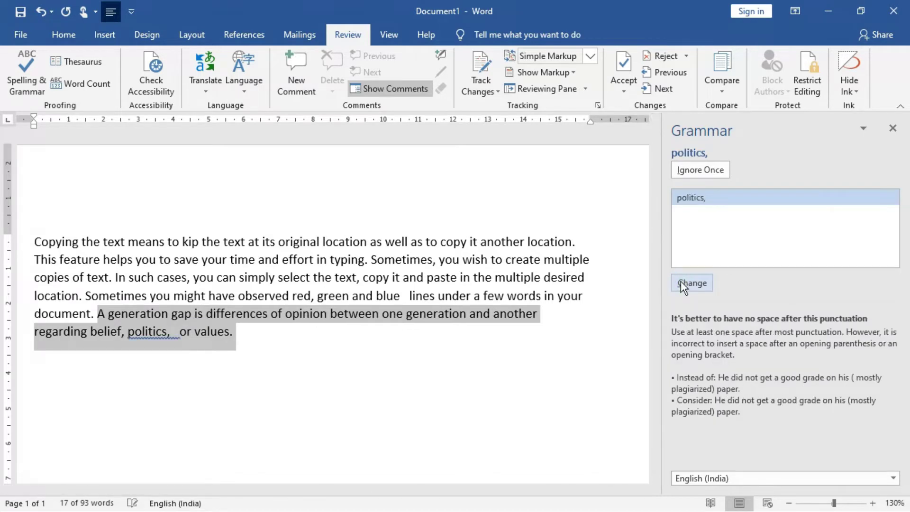
left_click(680, 282)
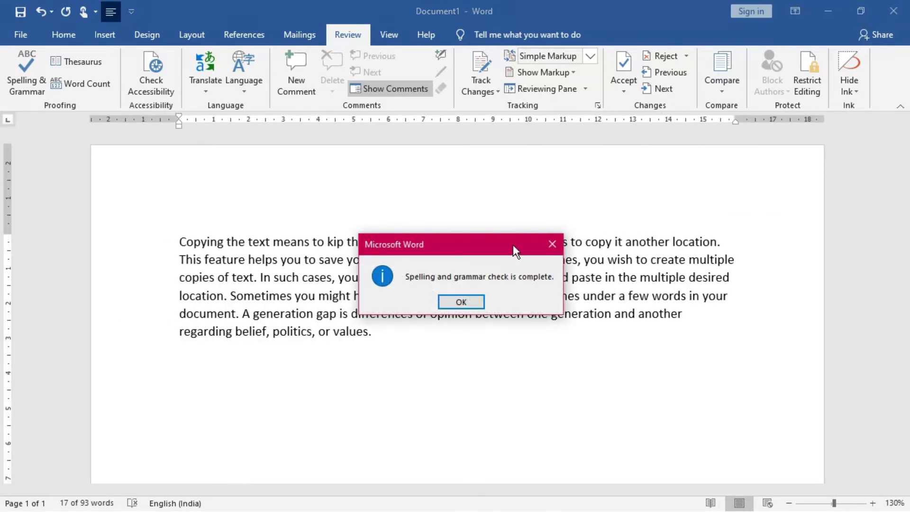
left_click_drag(513, 245, 609, 174)
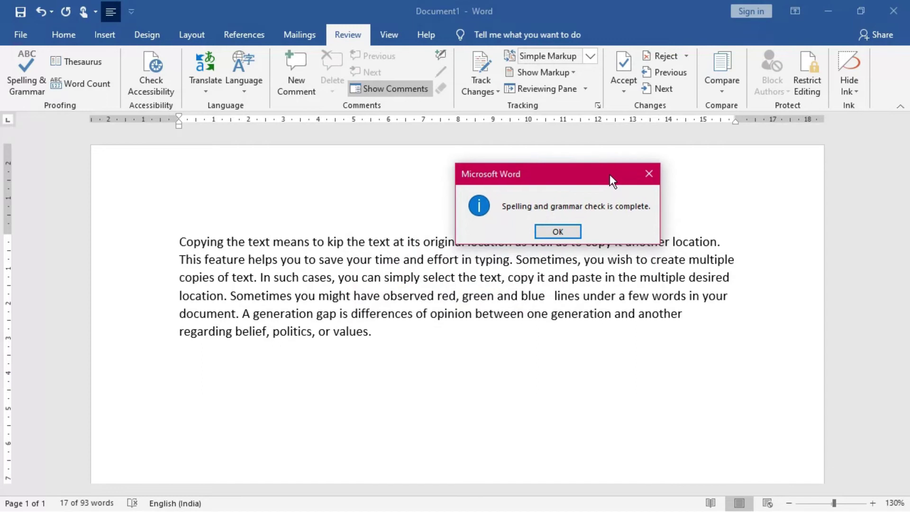
left_click(558, 232)
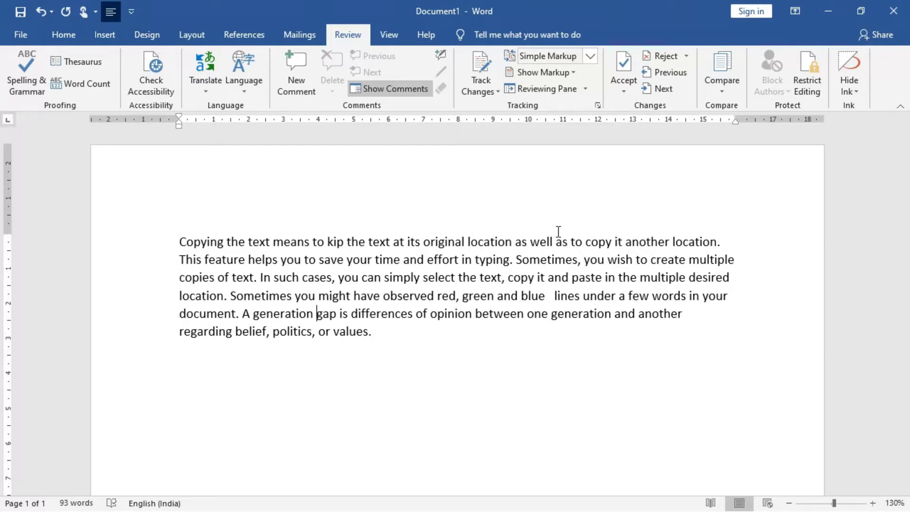
Look up synonyms for "gap" in the Thesaurus, follow the entry "aperture", and close the Thesaurus.
left_click(87, 65)
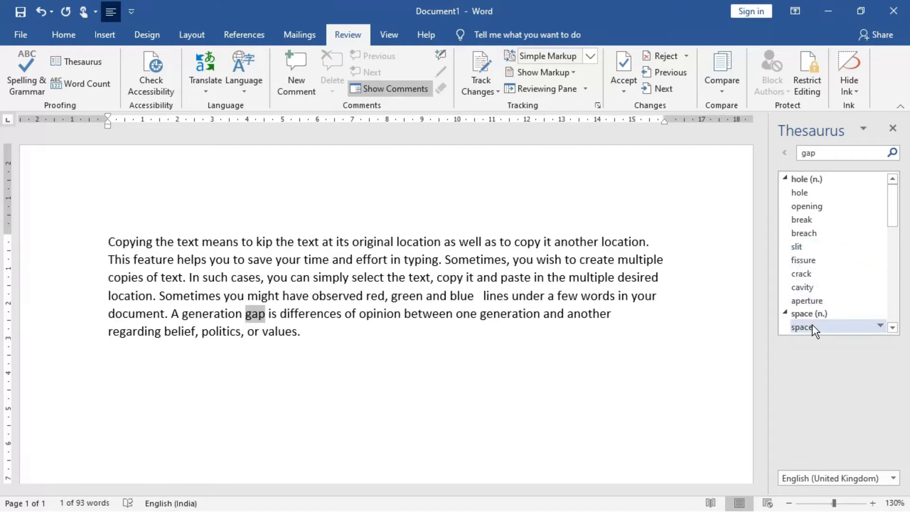
left_click(803, 301)
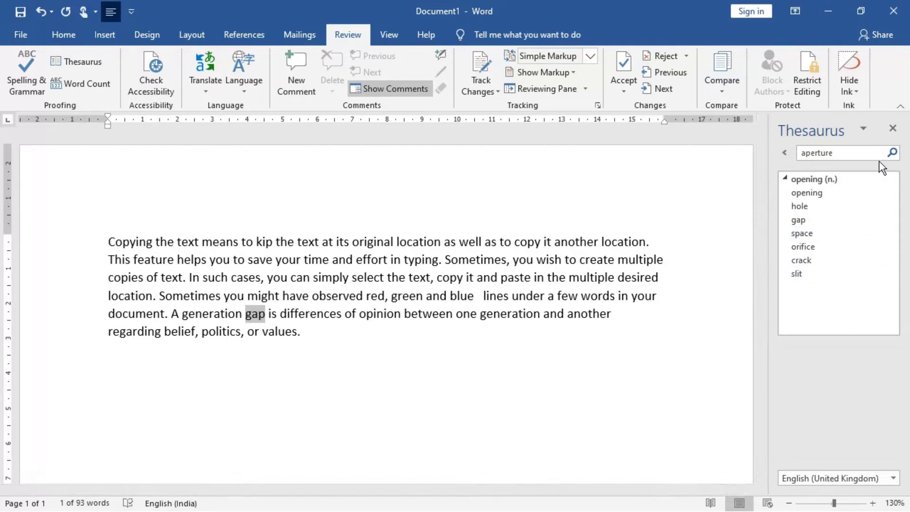
left_click(862, 131)
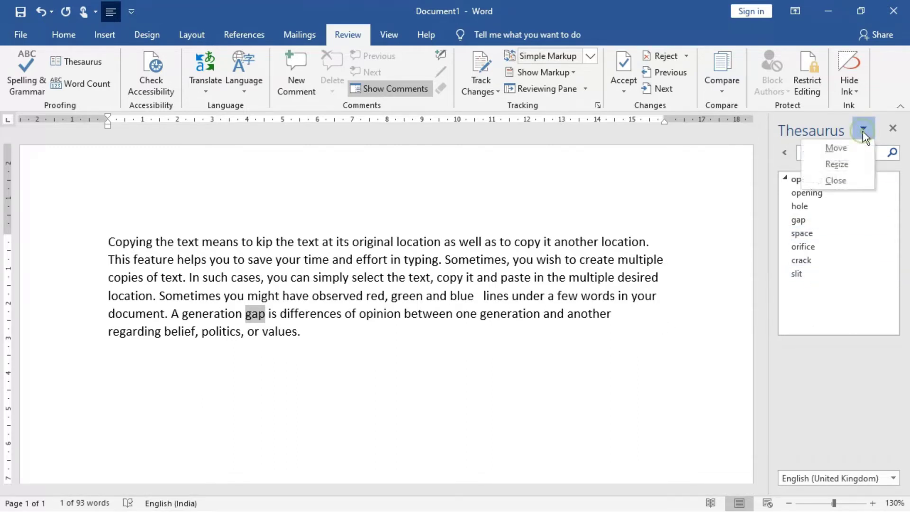
left_click(834, 183)
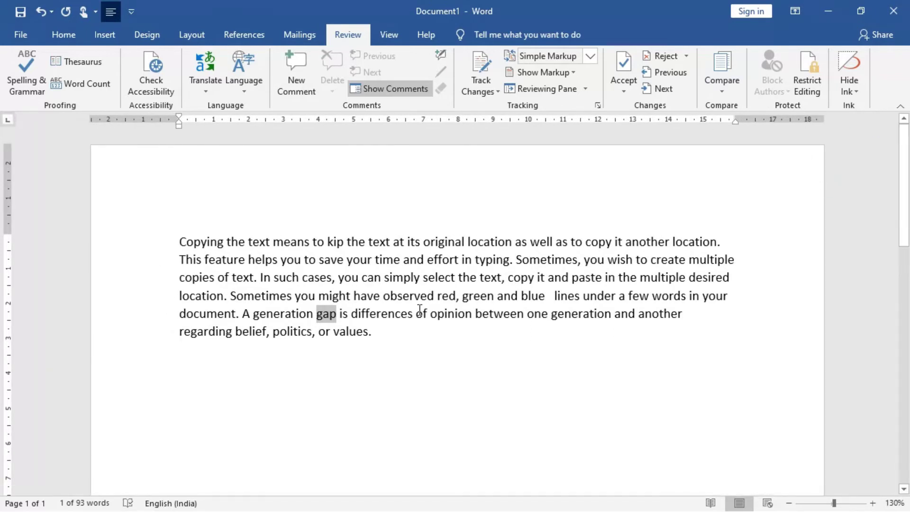
Look up "gap" in the Thesaurus again and browse the related words for its synonym "space".
left_click(76, 63)
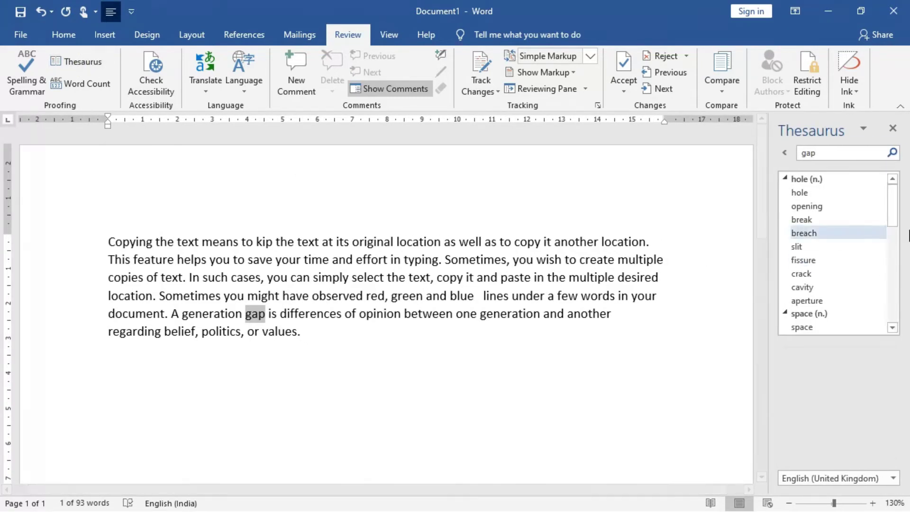
left_click_drag(895, 213, 880, 242)
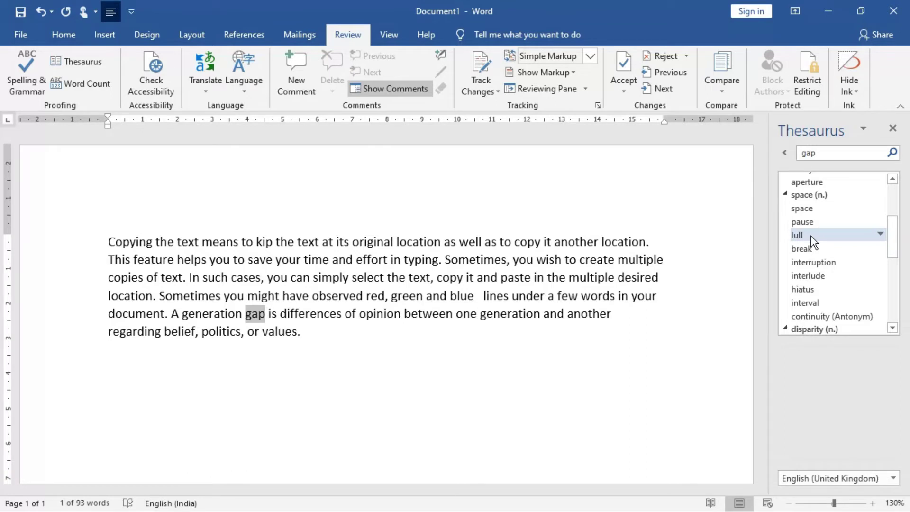
left_click(806, 208)
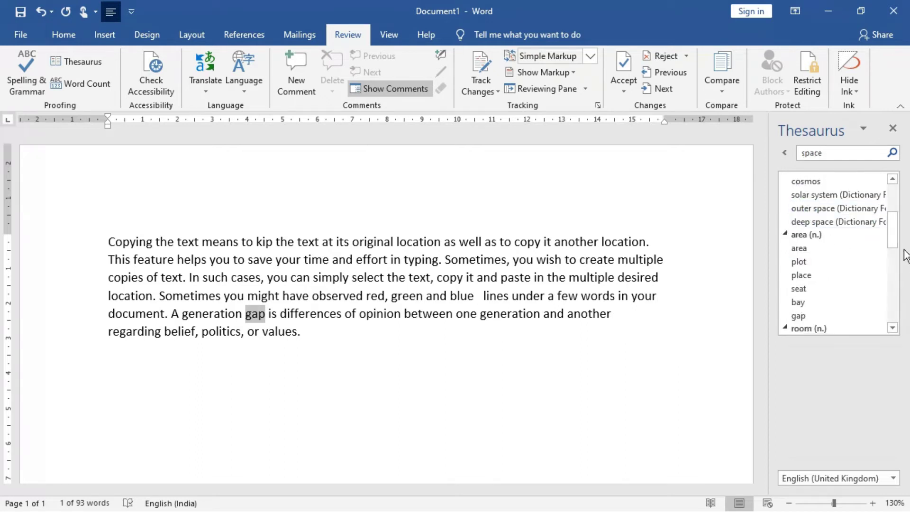
key("Return")
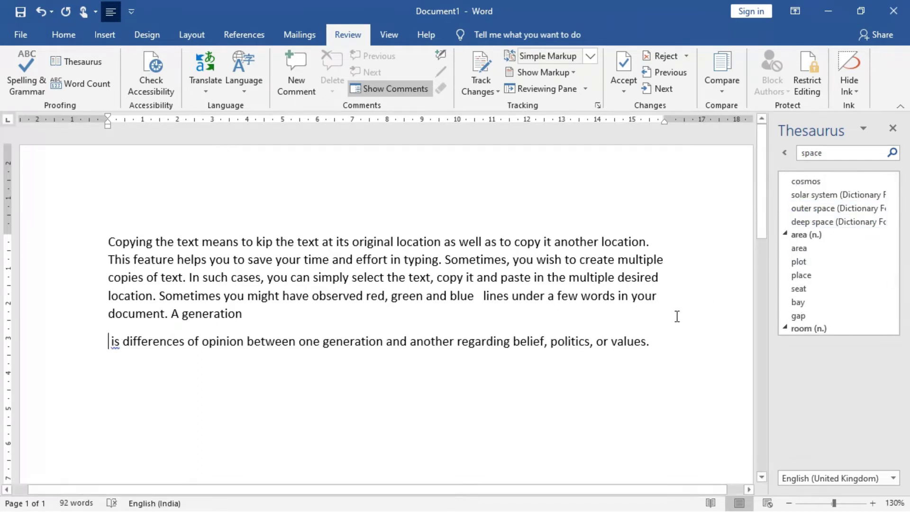
key("ctrl+z")
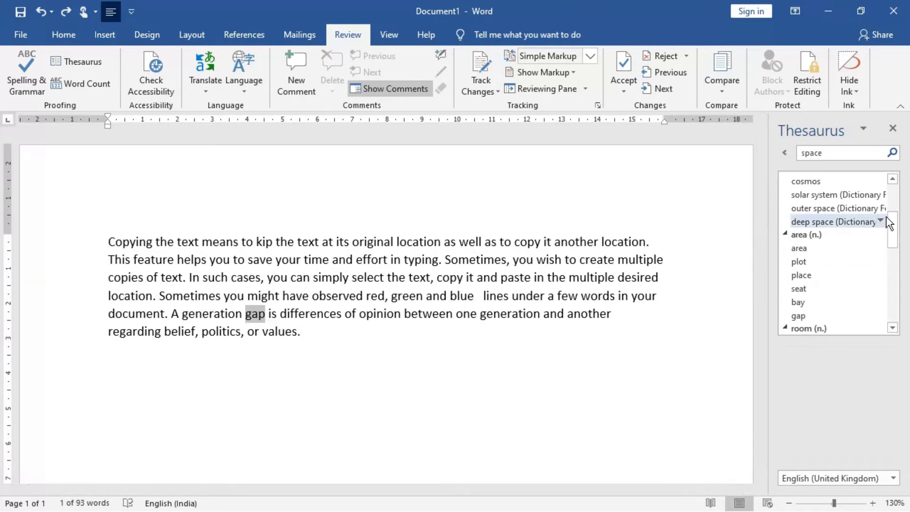
left_click_drag(894, 223, 894, 240)
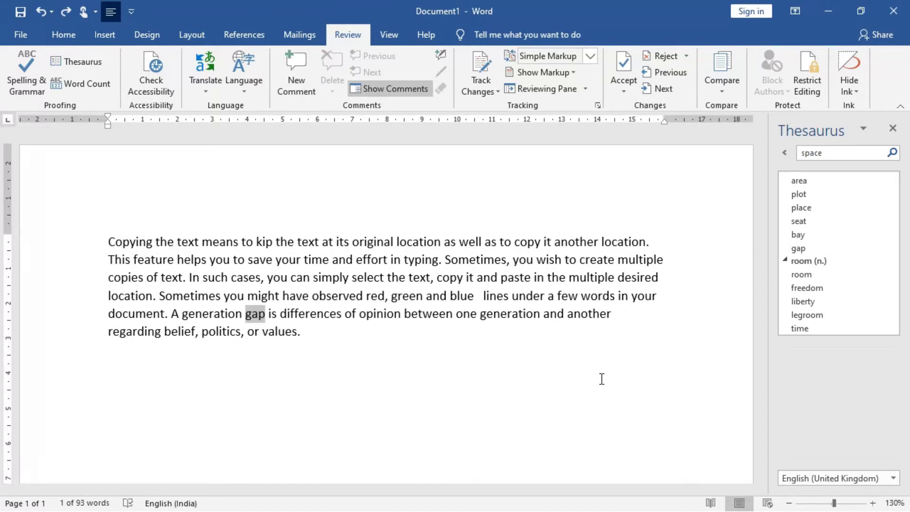
Reopen the Thesaurus from the proofing tools and look up synonyms for "meekly".
left_click(471, 381)
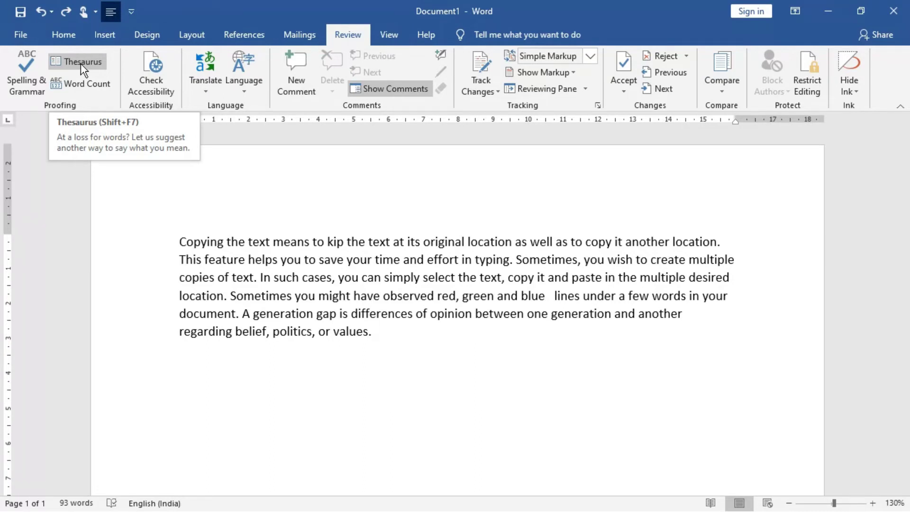
left_click(66, 36)
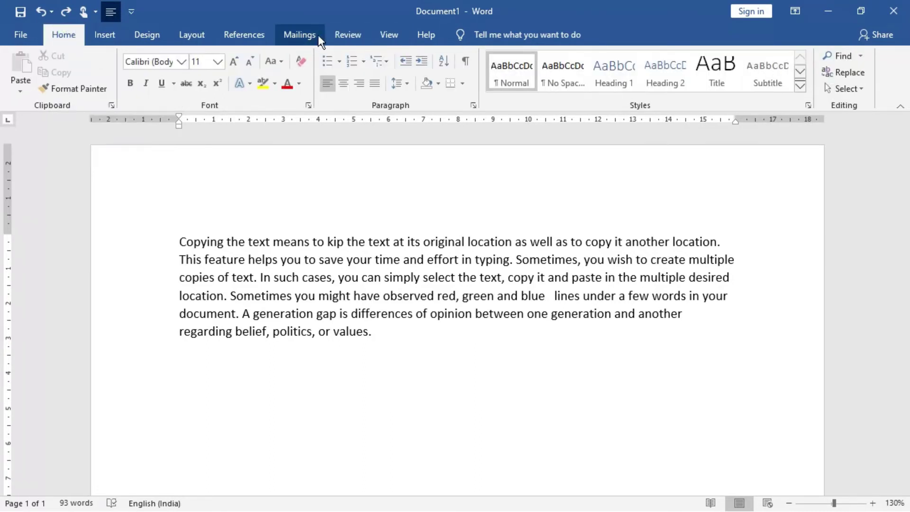
left_click(339, 38)
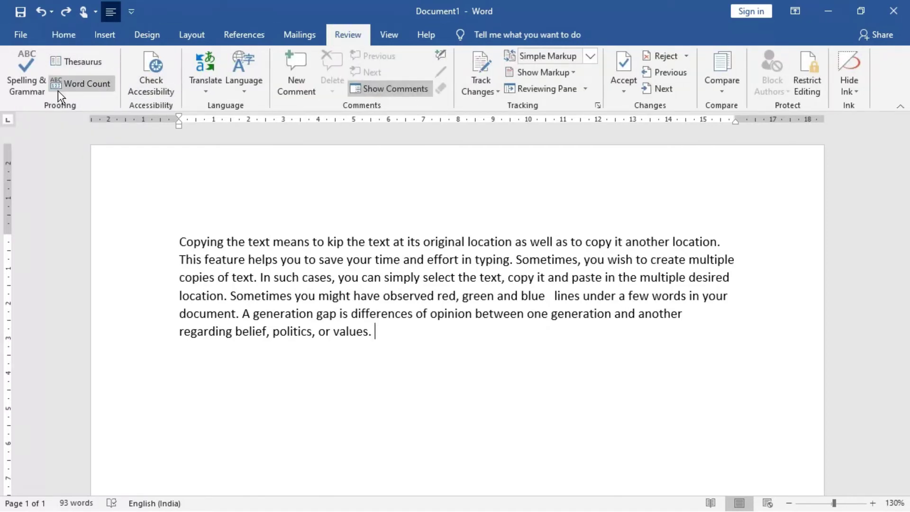
left_click(90, 64)
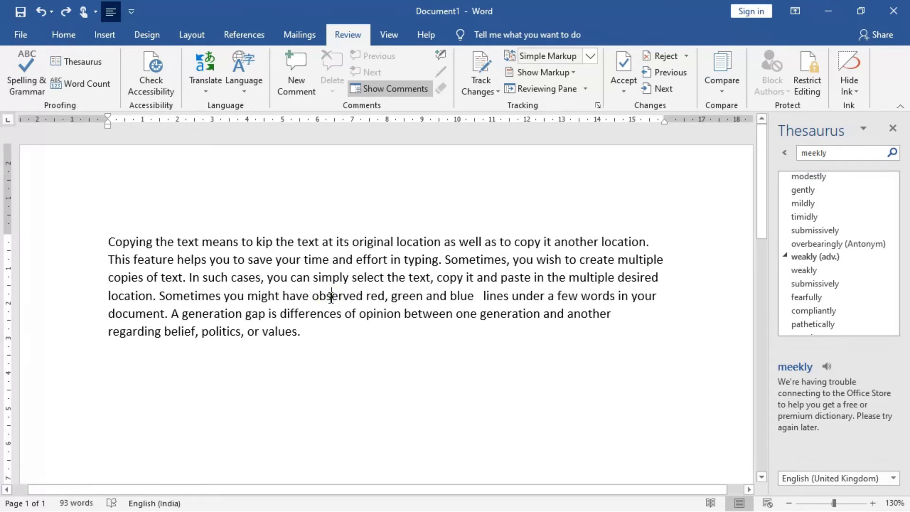
Replace "observed" in the fourth line with its suggested synonym "experimental".
left_click_drag(311, 296, 366, 297)
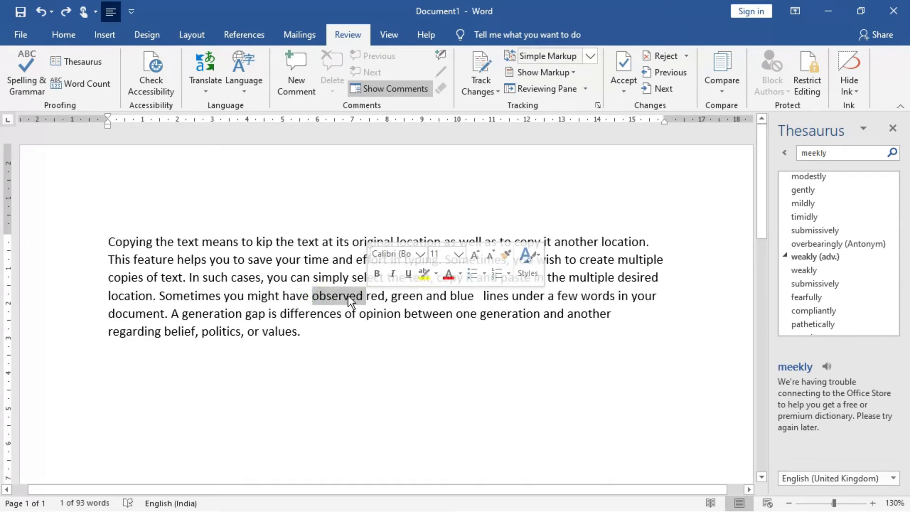
right_click(347, 295)
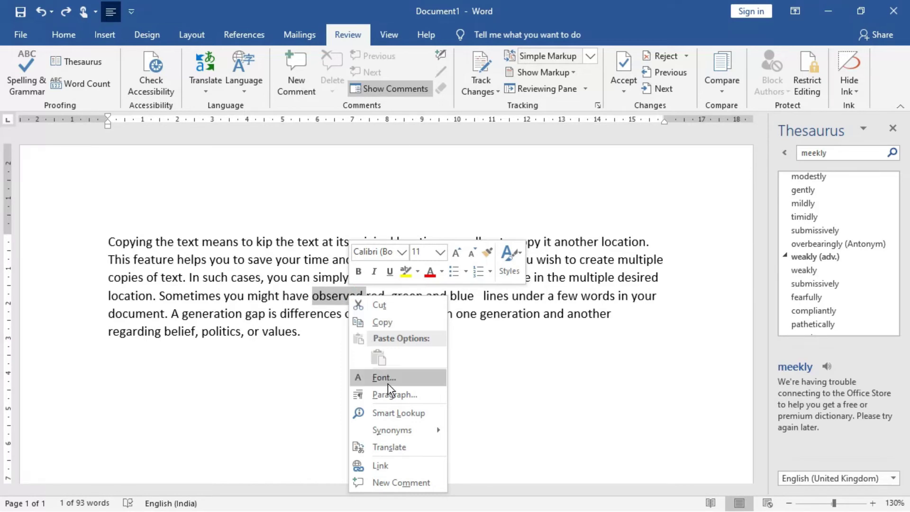
mouse_move(394, 432)
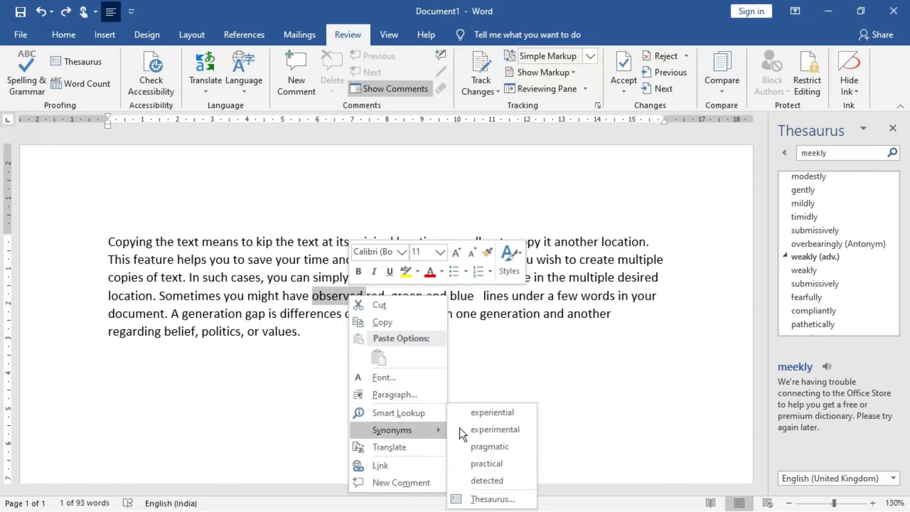
left_click(507, 430)
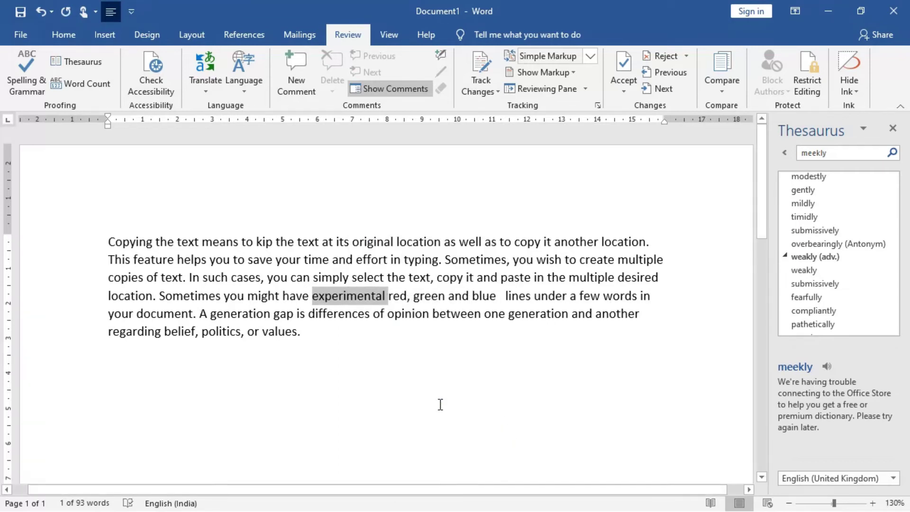
Look up "differences" in the Thesaurus and replace it with "changes" from the entry for "modifications".
left_click(345, 314)
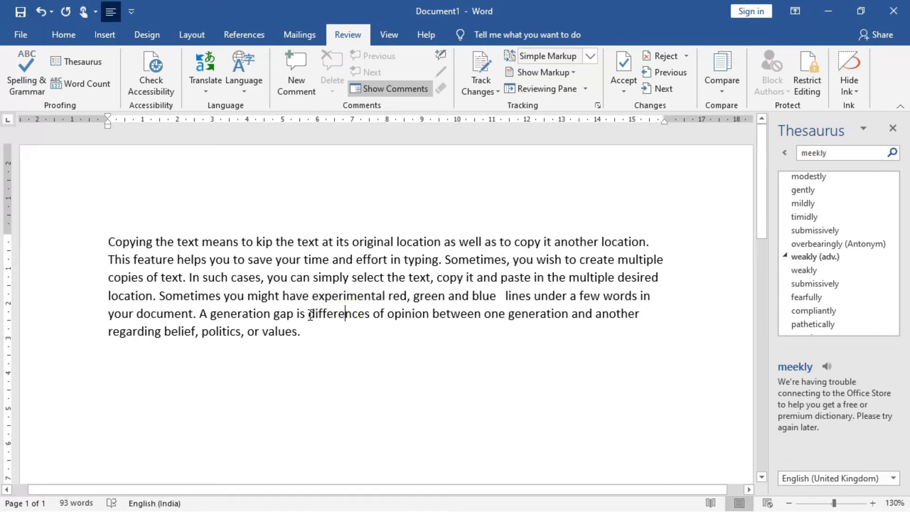
left_click_drag(308, 313, 370, 314)
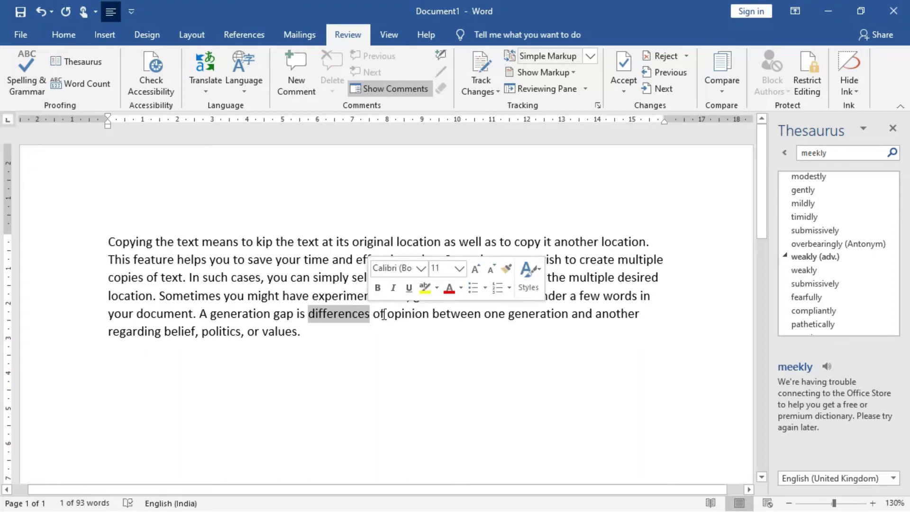
left_click(892, 128)
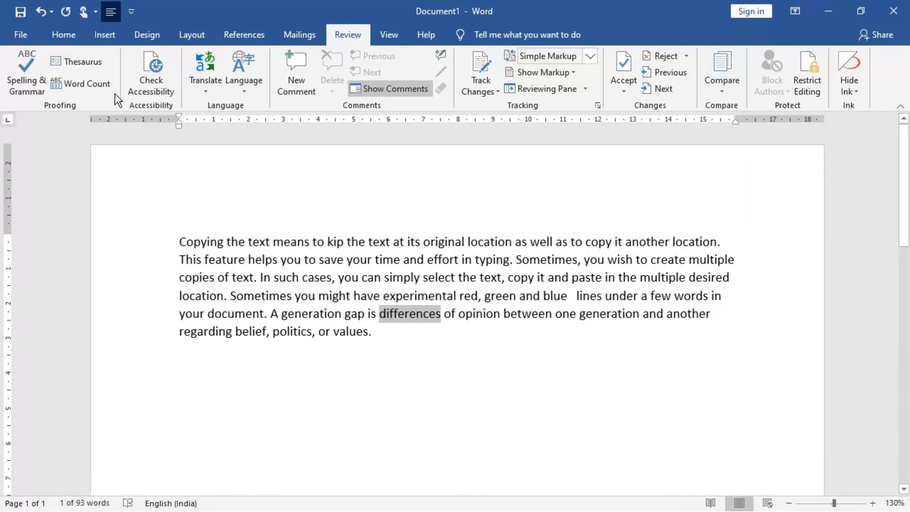
left_click(81, 62)
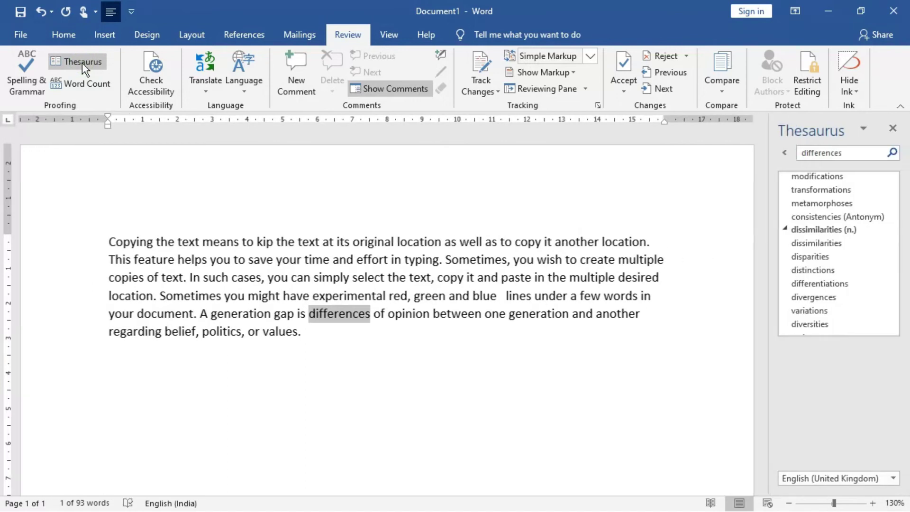
left_click(817, 177)
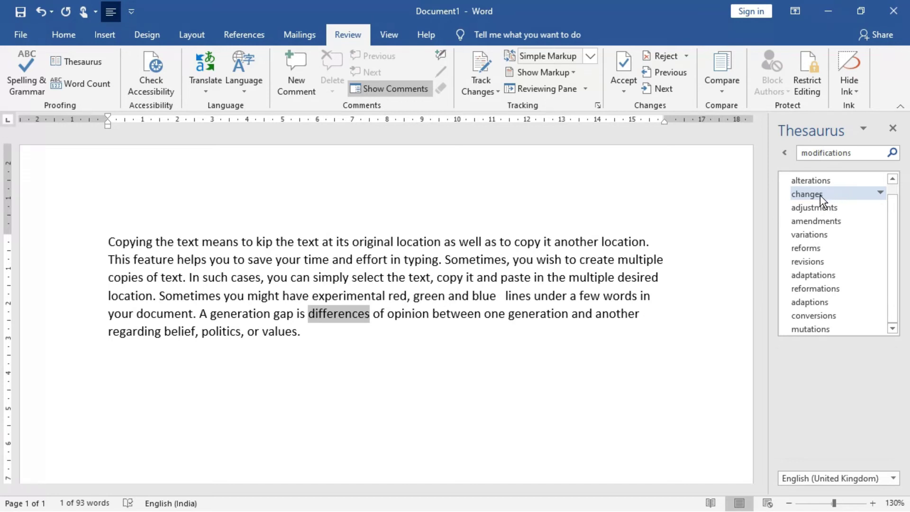
left_click(880, 191)
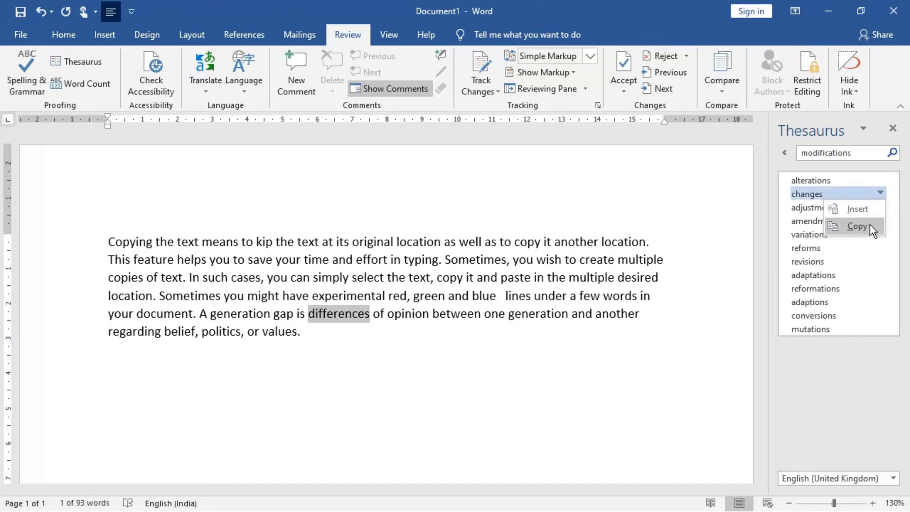
left_click(870, 211)
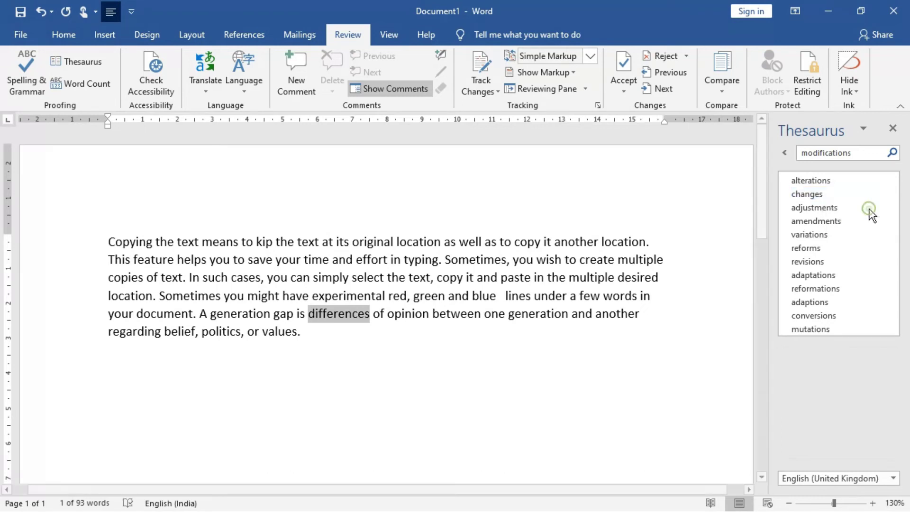
Look up "opinion" in the last sentence in the Thesaurus and replace it with the synonym "estimation".
left_click(389, 314)
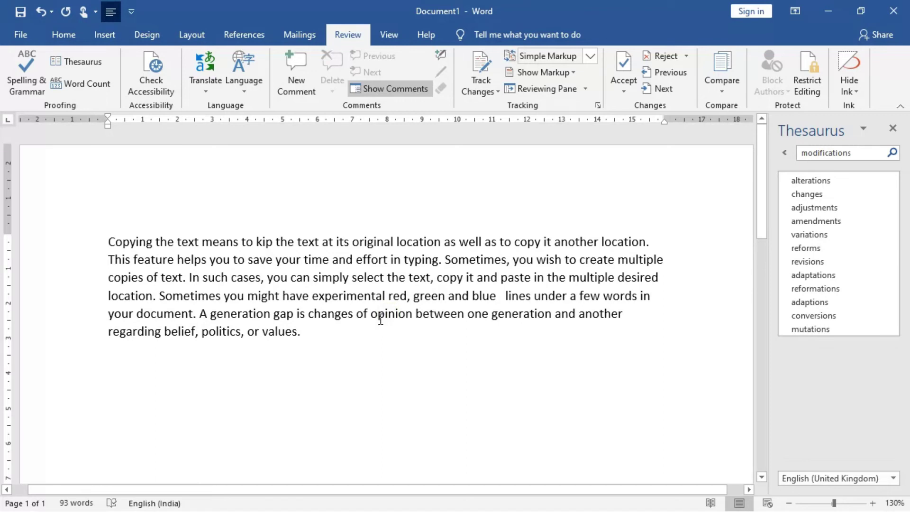
left_click_drag(370, 314, 413, 314)
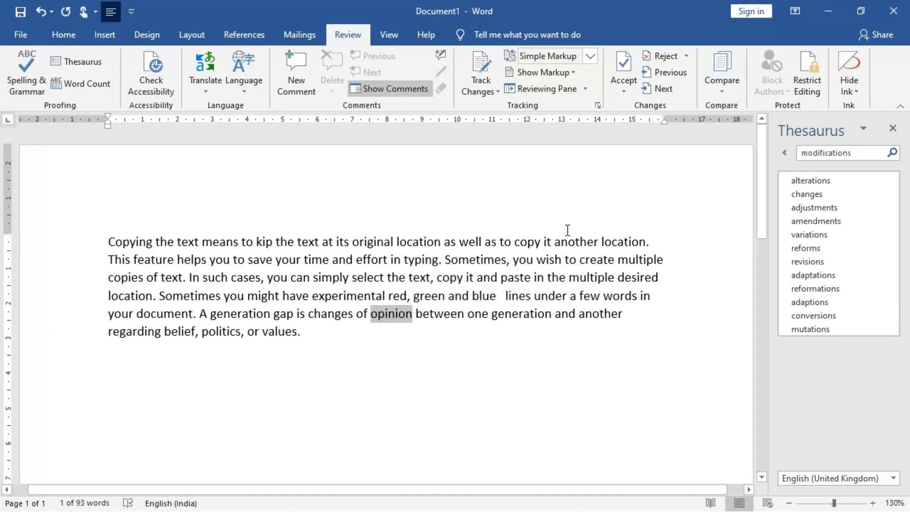
left_click(67, 66)
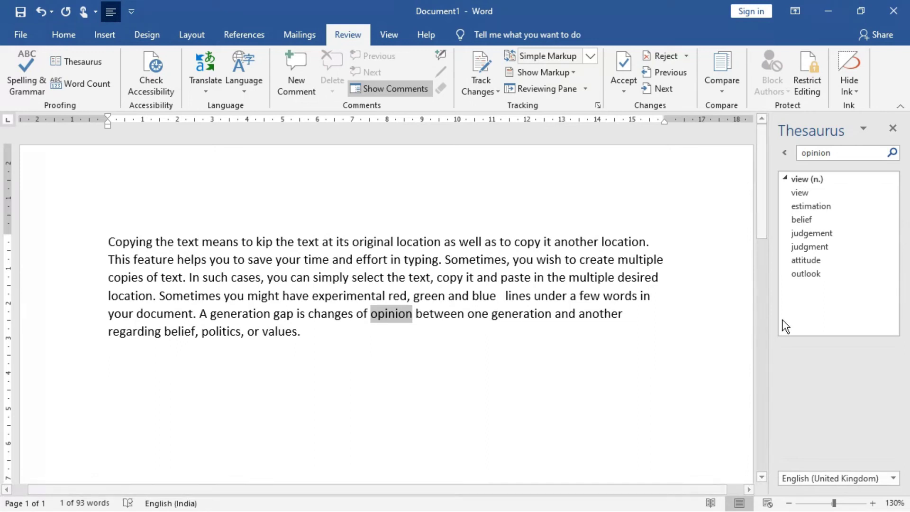
mouse_move(830, 207)
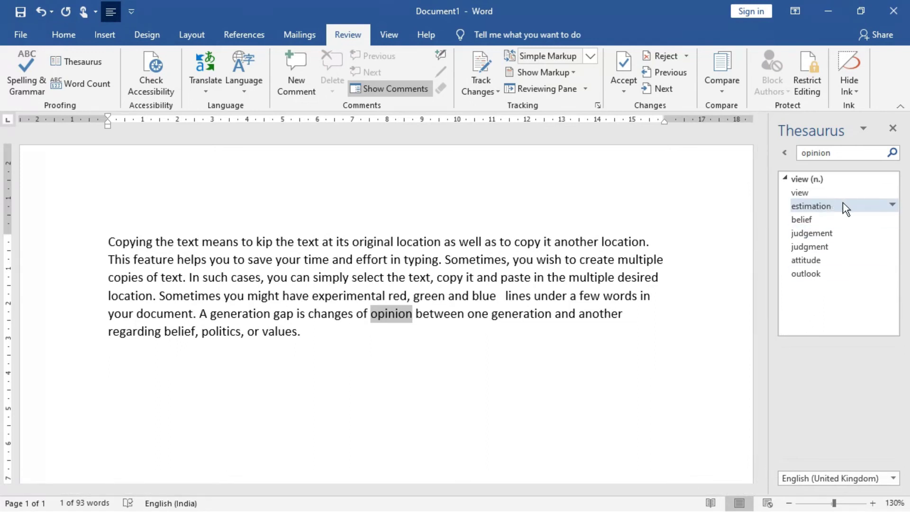
left_click(892, 205)
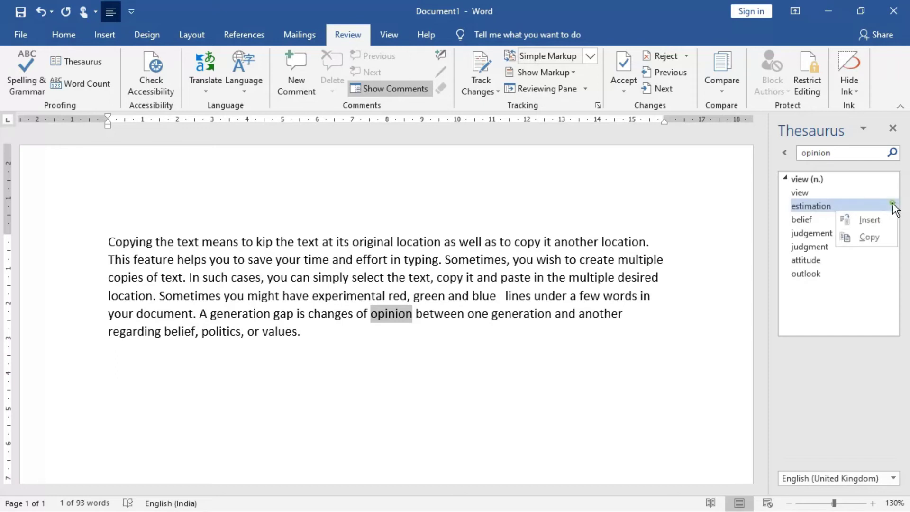
left_click(870, 220)
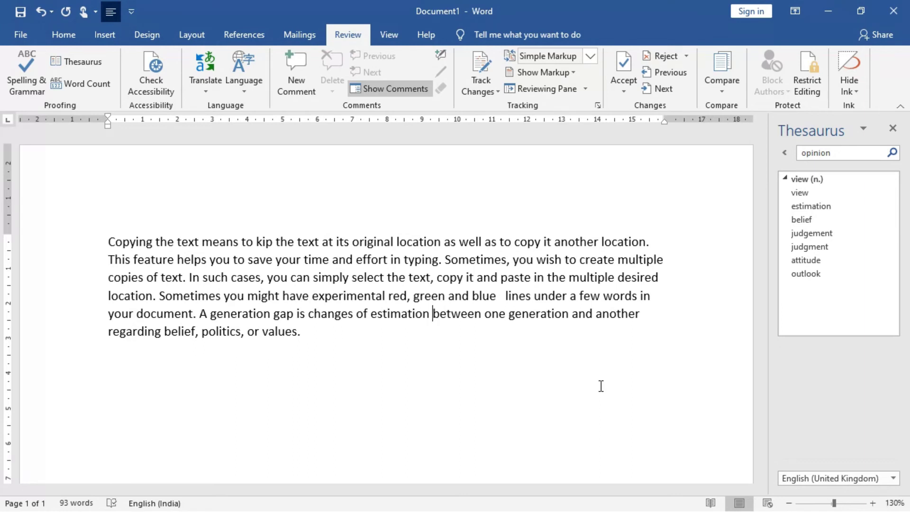
Look up "time" in the second line in the Thesaurus and replace it with the synonym "period".
right_click(311, 258)
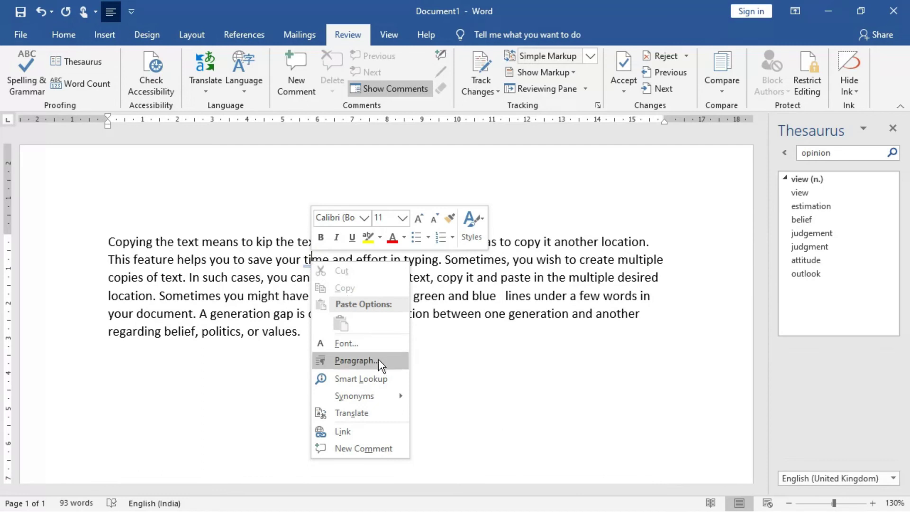
mouse_move(382, 399)
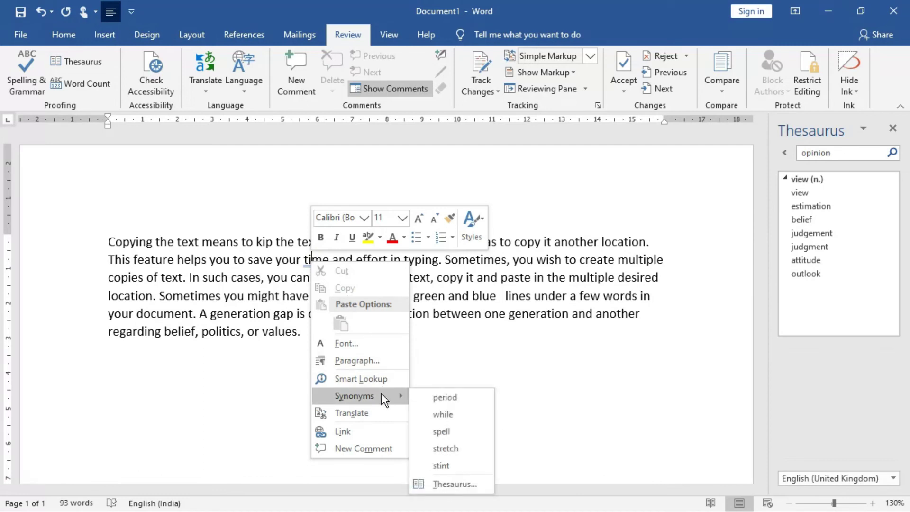
left_click(462, 487)
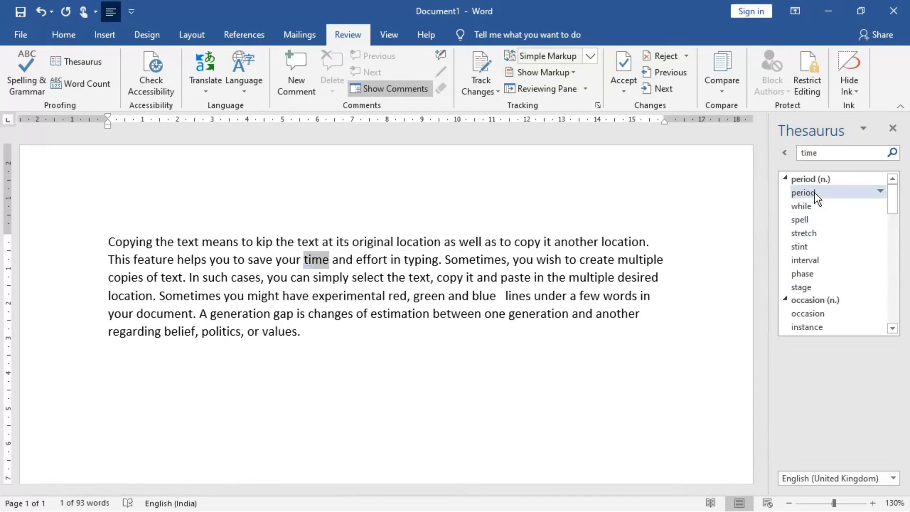
left_click(880, 190)
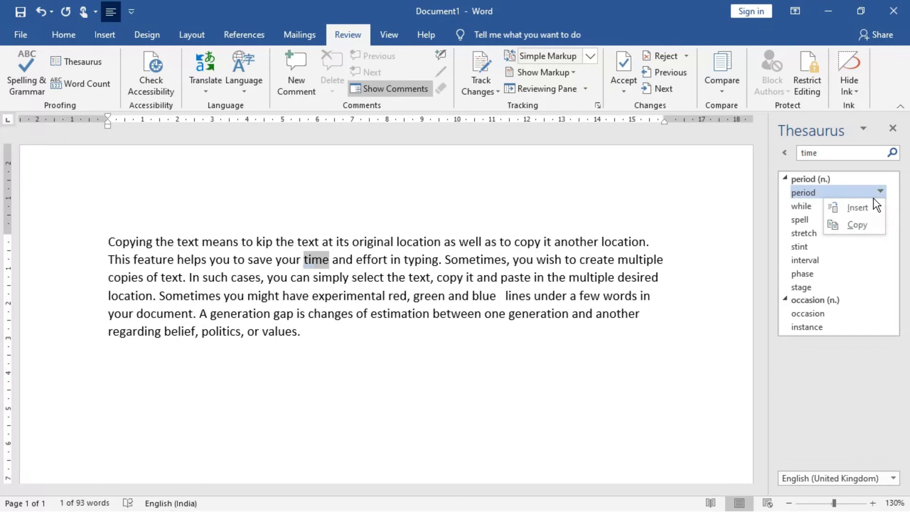
left_click(869, 211)
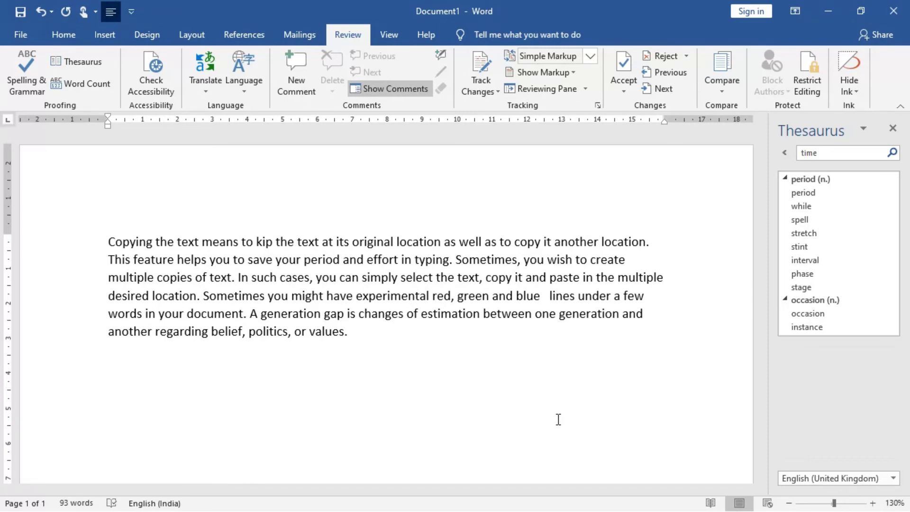
Select the whole paragraph and display its word count statistics, moving the Word Count dialog aside to uncover the text.
left_click(72, 34)
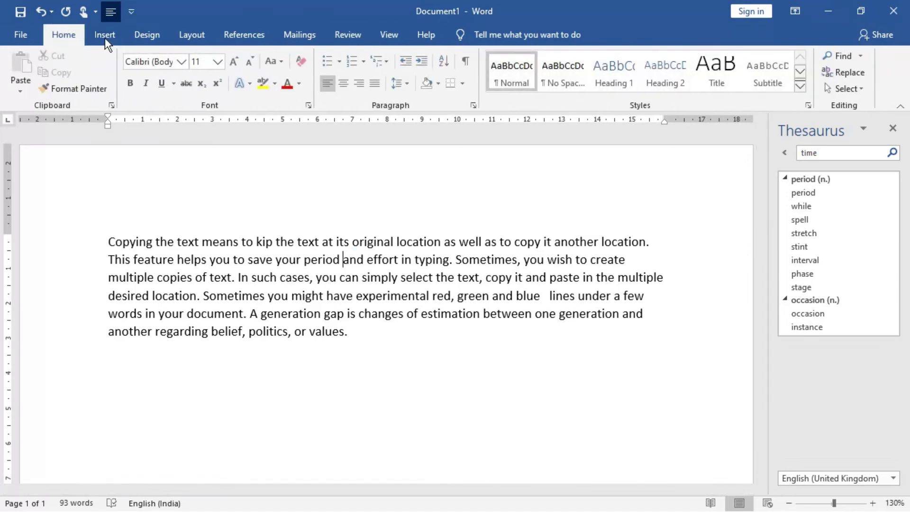
left_click(336, 36)
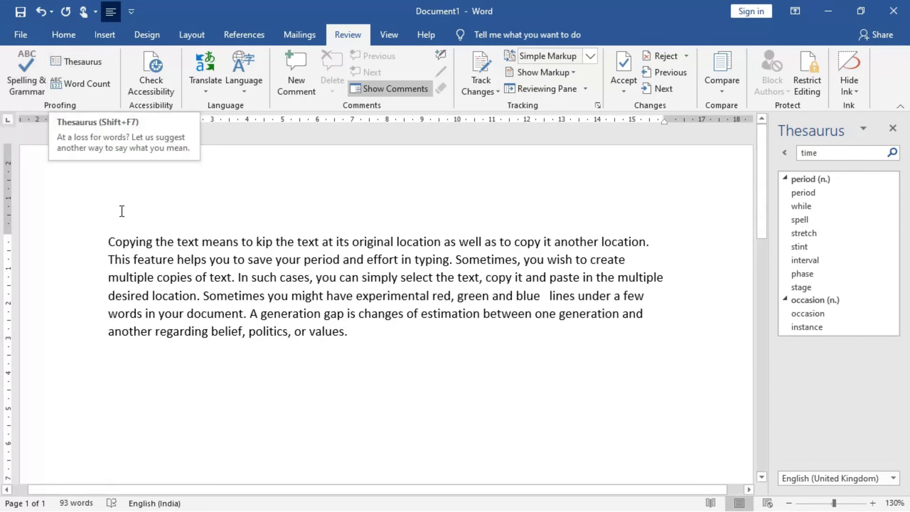
left_click_drag(107, 241, 334, 332)
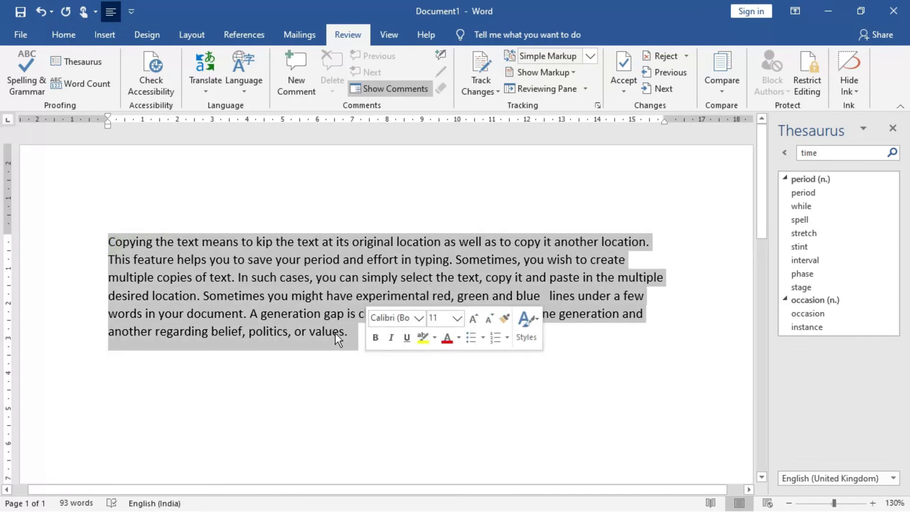
left_click(71, 81)
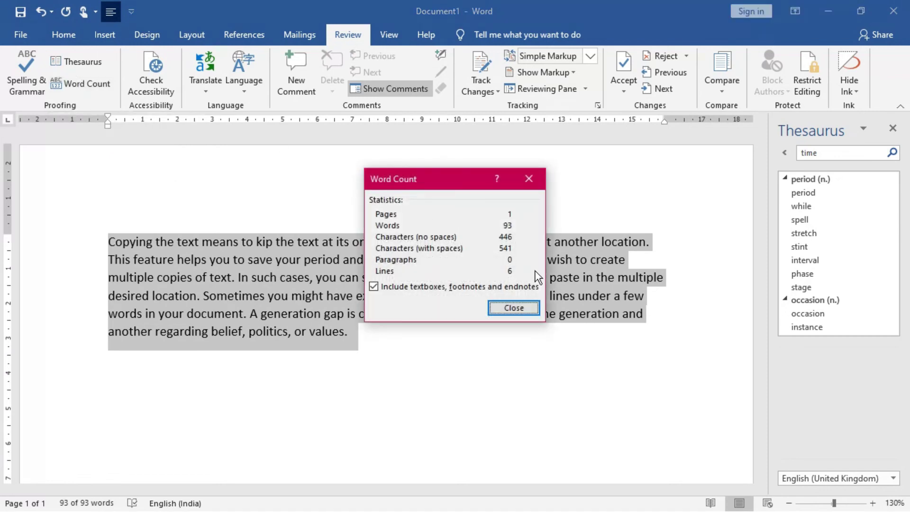
left_click_drag(464, 183, 612, 100)
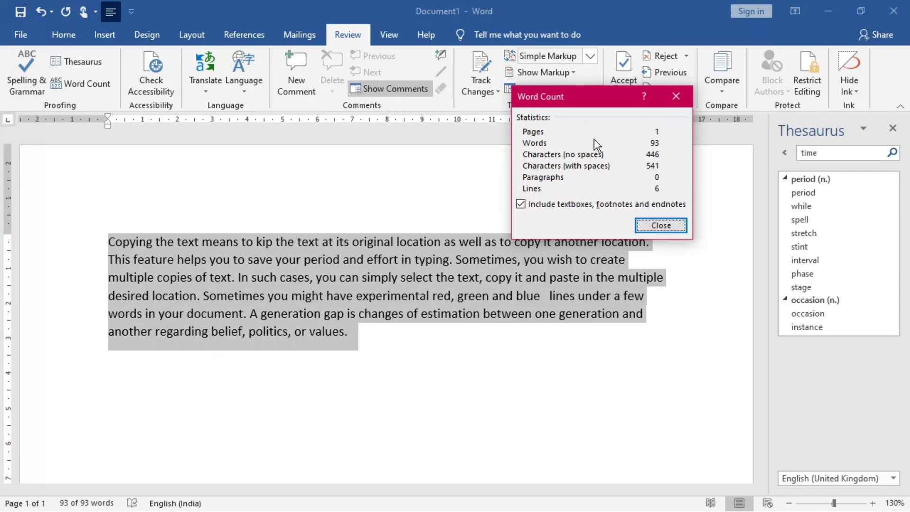